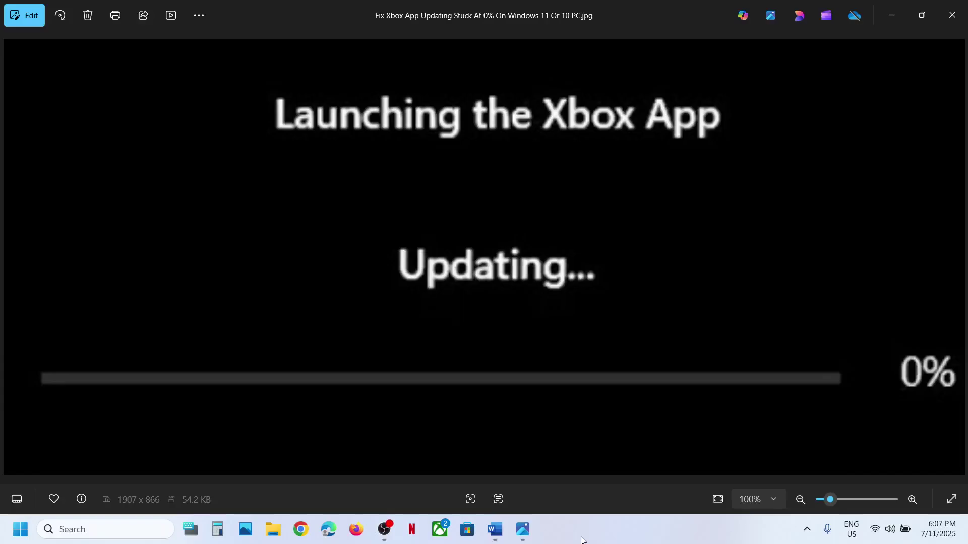
Show the Xbox update stuck at 0%, then select 'Gaming Services Repair Tool' in the Word notes
click(440, 519)
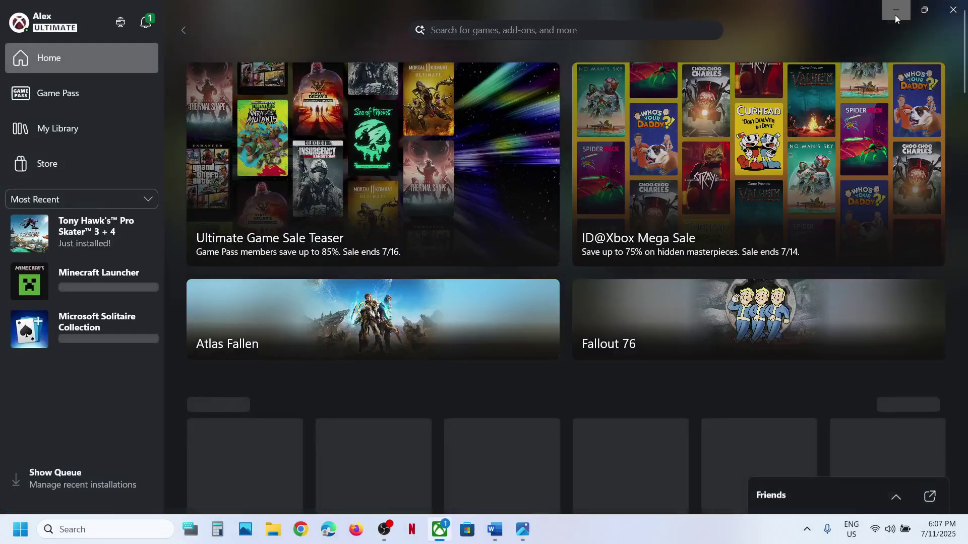
click(895, 12)
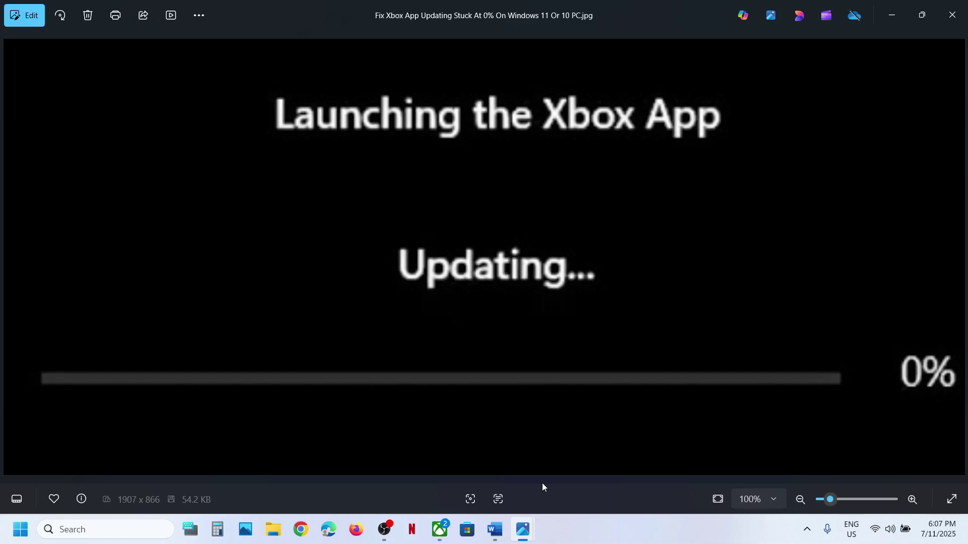
click(497, 538)
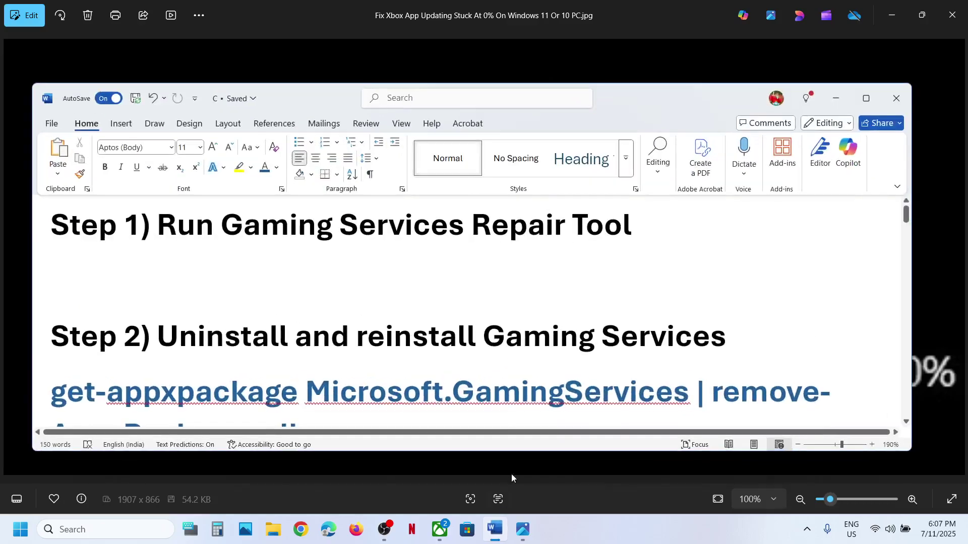
drag(656, 232, 220, 229)
key(ctrl+c)
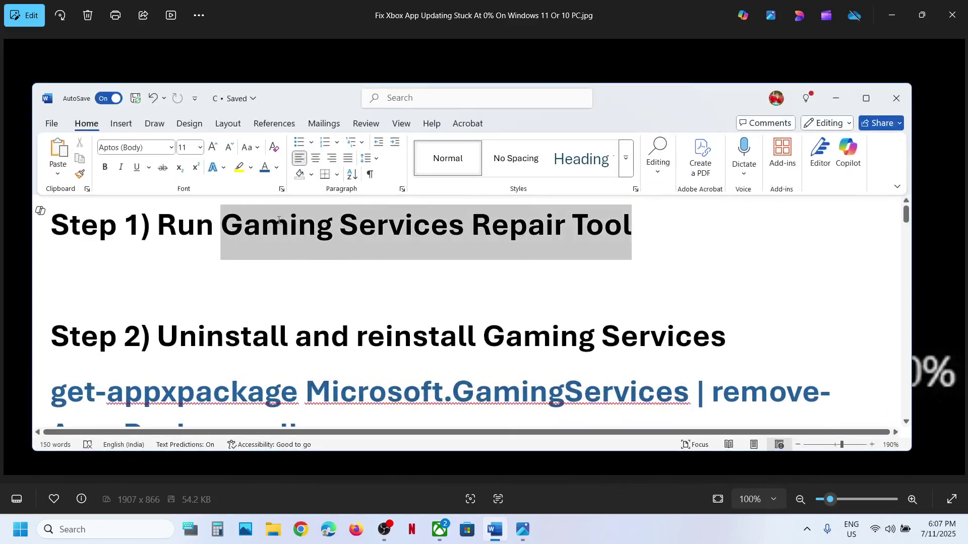
click(301, 530)
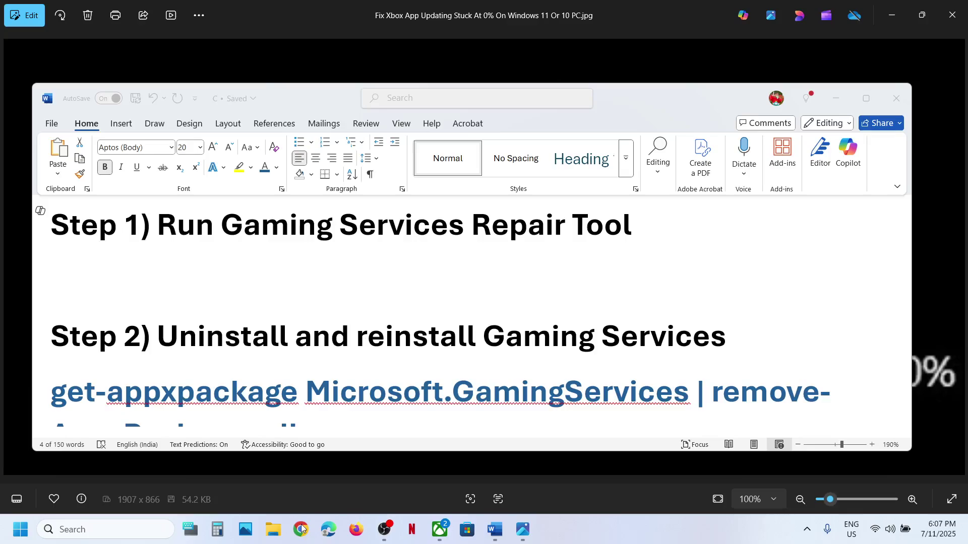
Search for Gaming Services Repair Tool and download it from Xbox Support's Downloadable version section
key(ctrl+v)
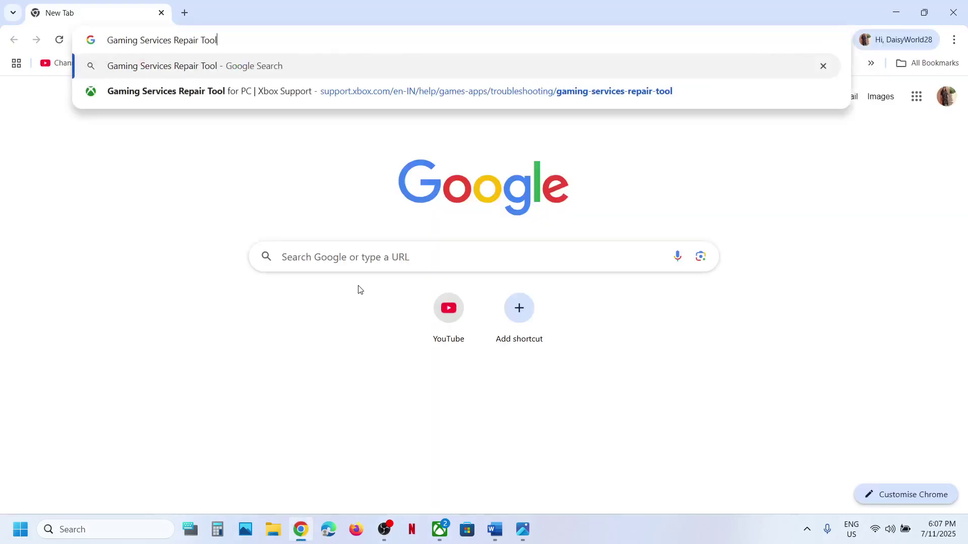
key(Return)
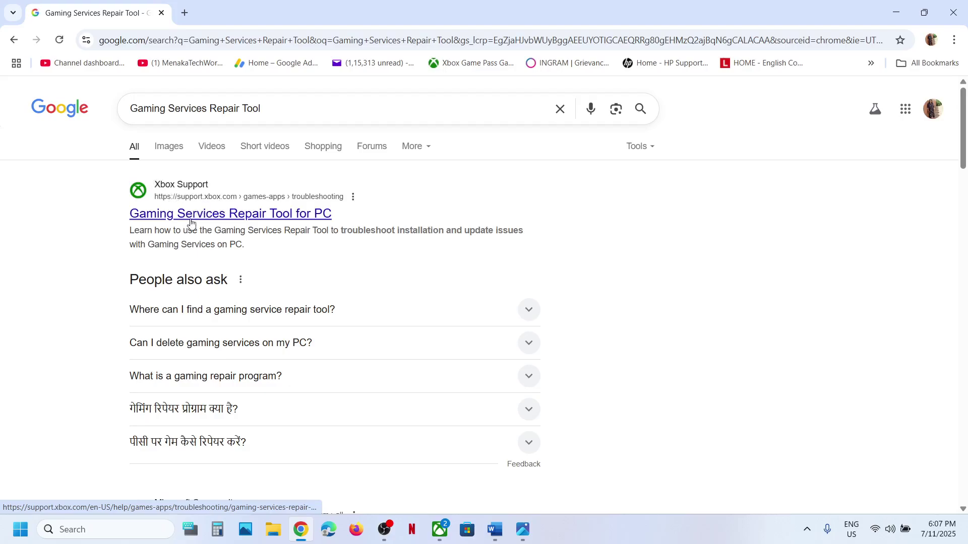
click(222, 218)
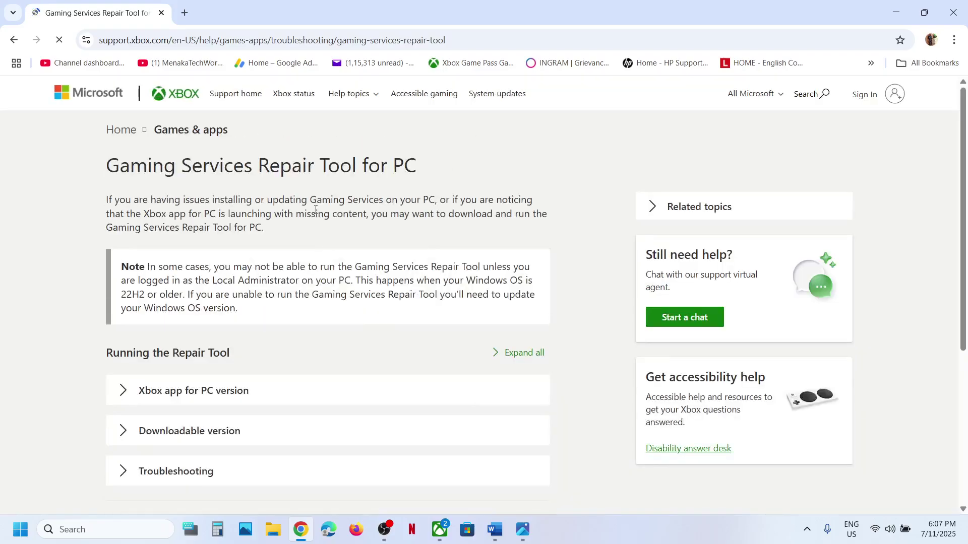
scroll(202, 328, down, 2)
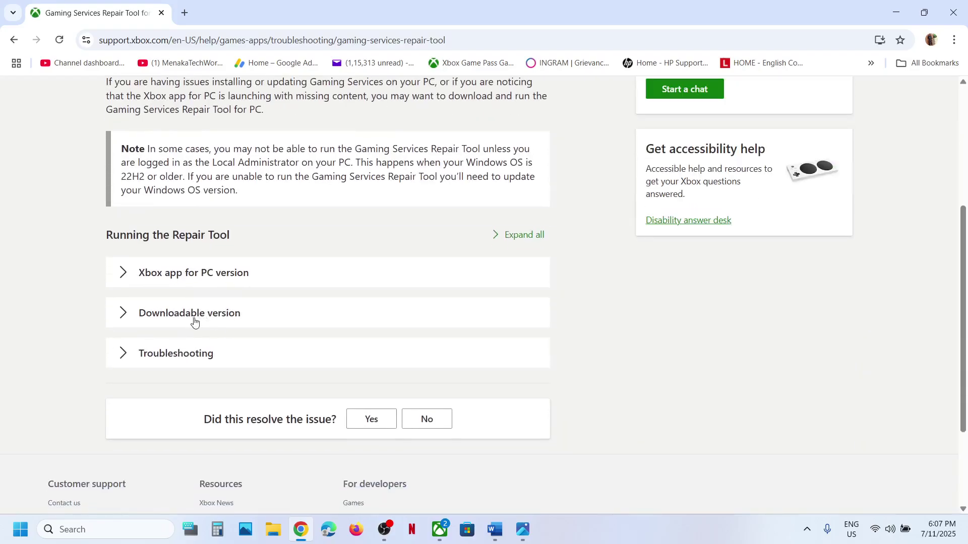
click(194, 313)
scroll(194, 321, down, 7)
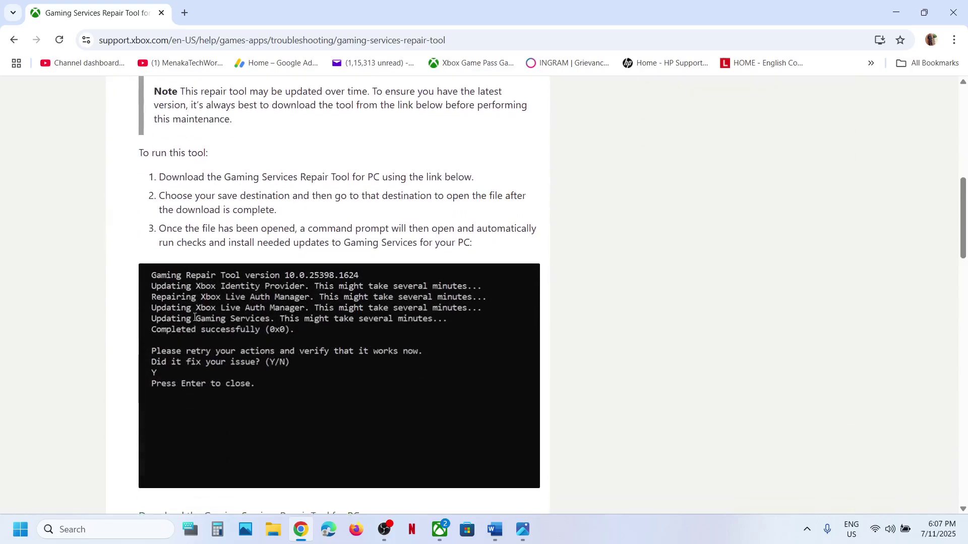
scroll(194, 321, down, 1)
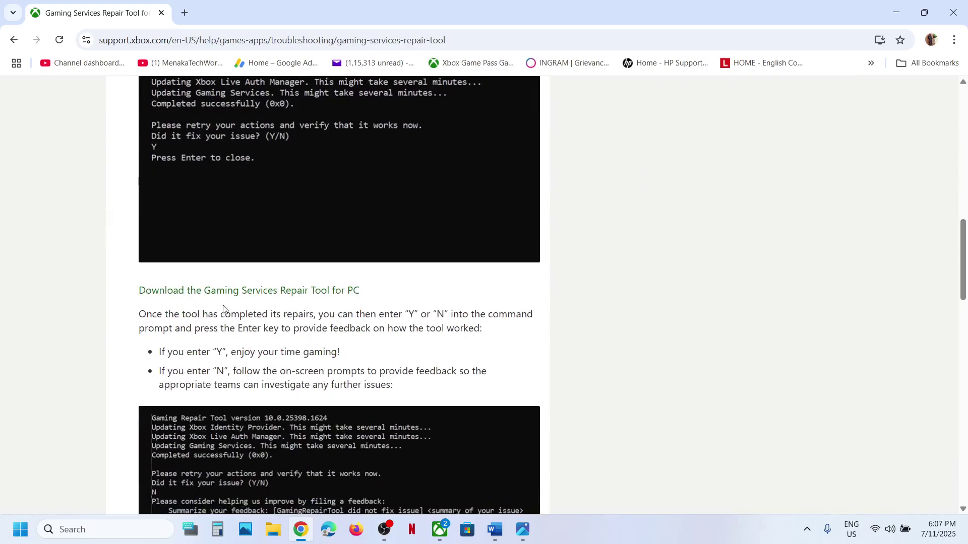
click(255, 293)
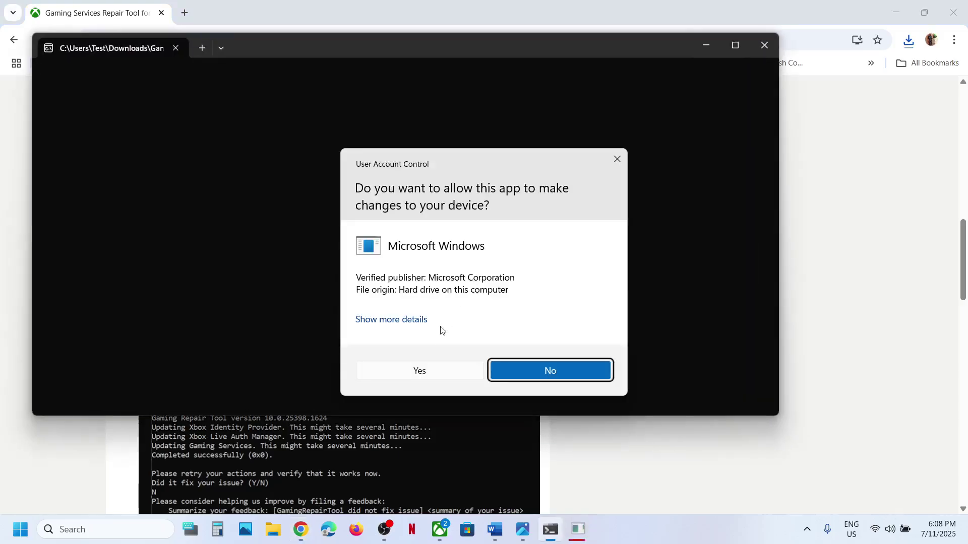
Approve the UAC prompt and let the Gaming Repair Tool run, pressing Enter whenever it pauses
click(406, 373)
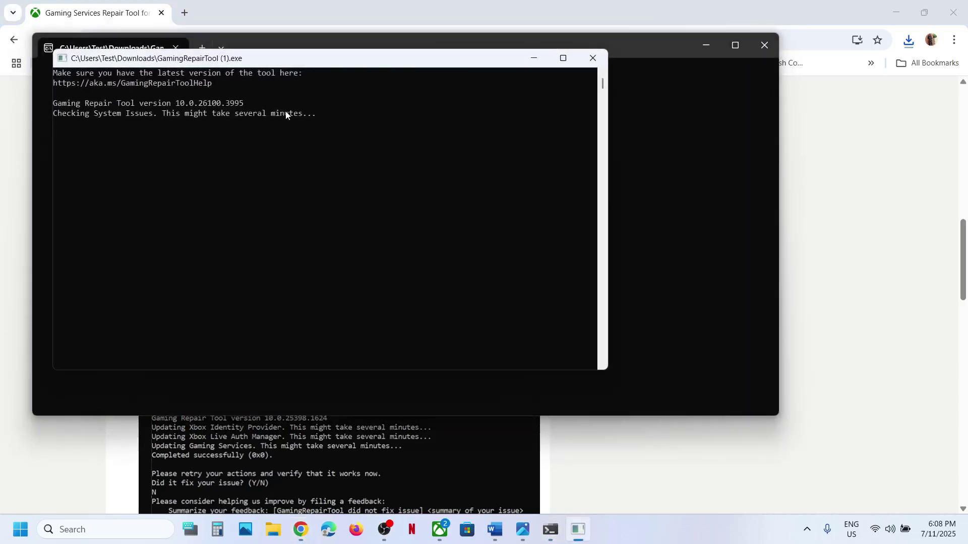
click(192, 155)
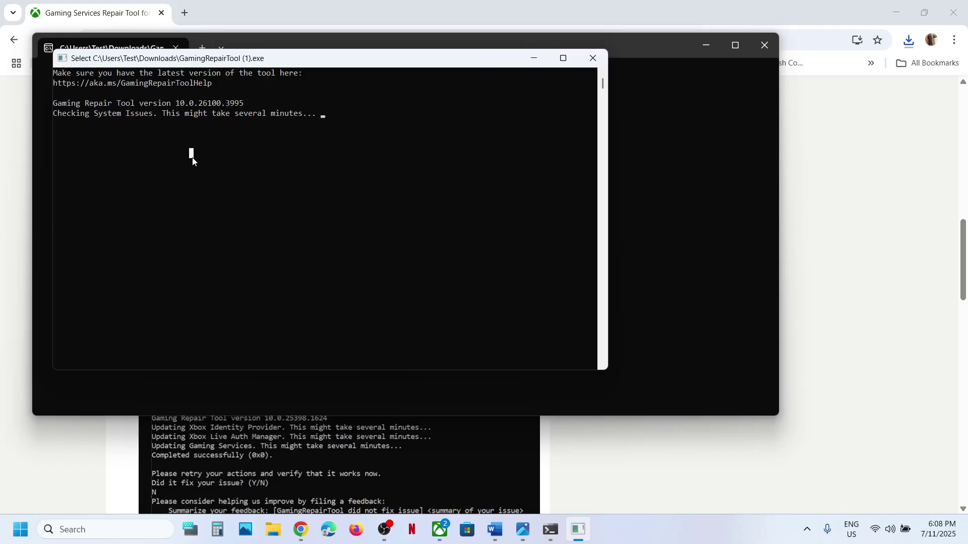
key(Return)
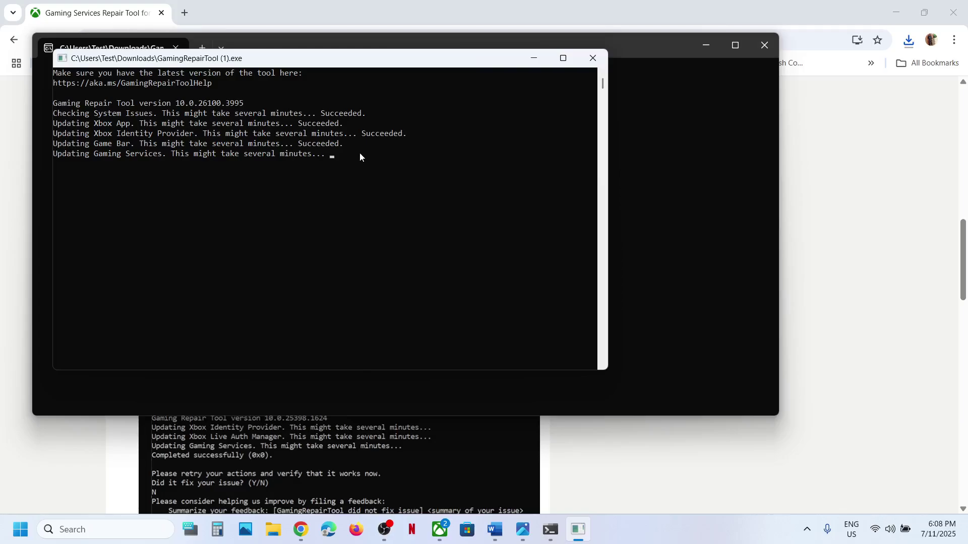
click(363, 162)
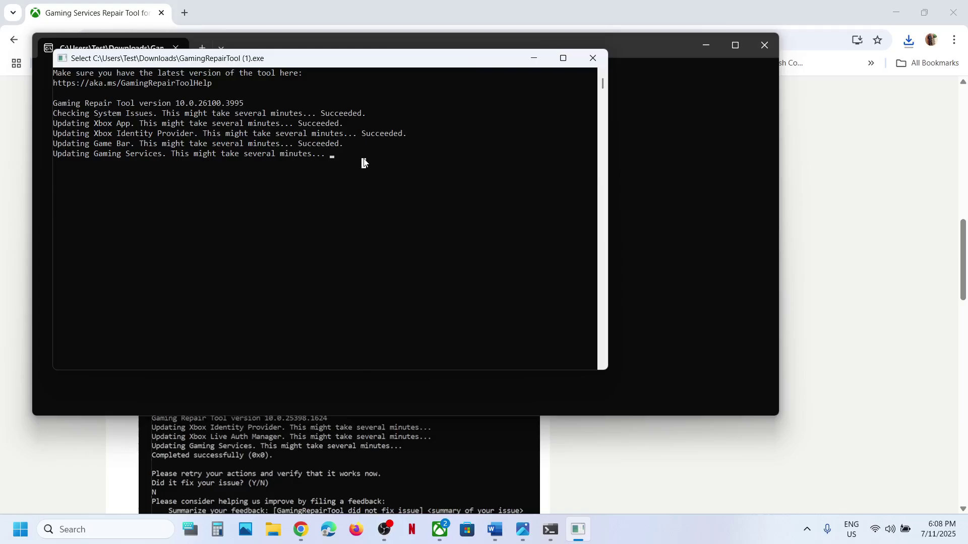
key(Return)
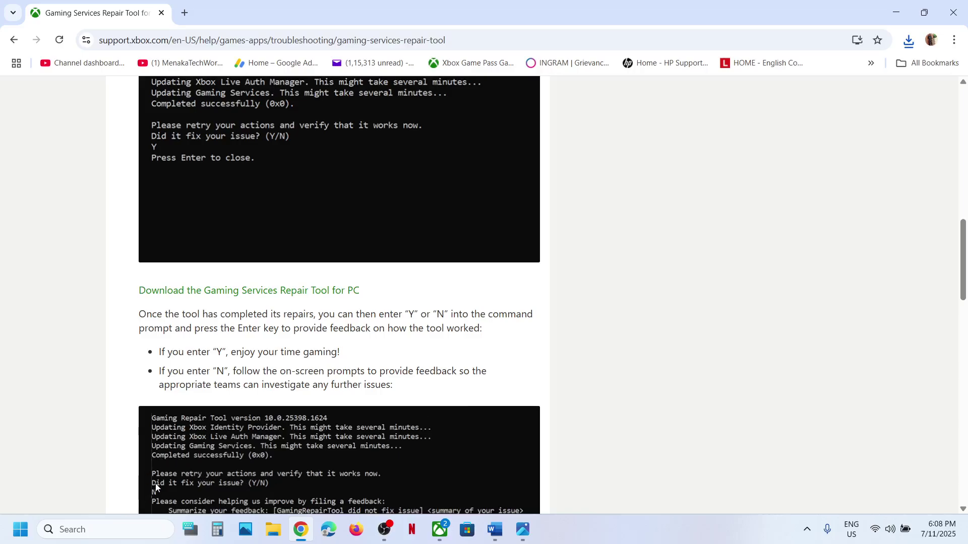
Re-download and rerun the repair tool until it completes successfully (0x0), then reopen the Xbox app
click(229, 291)
click(812, 76)
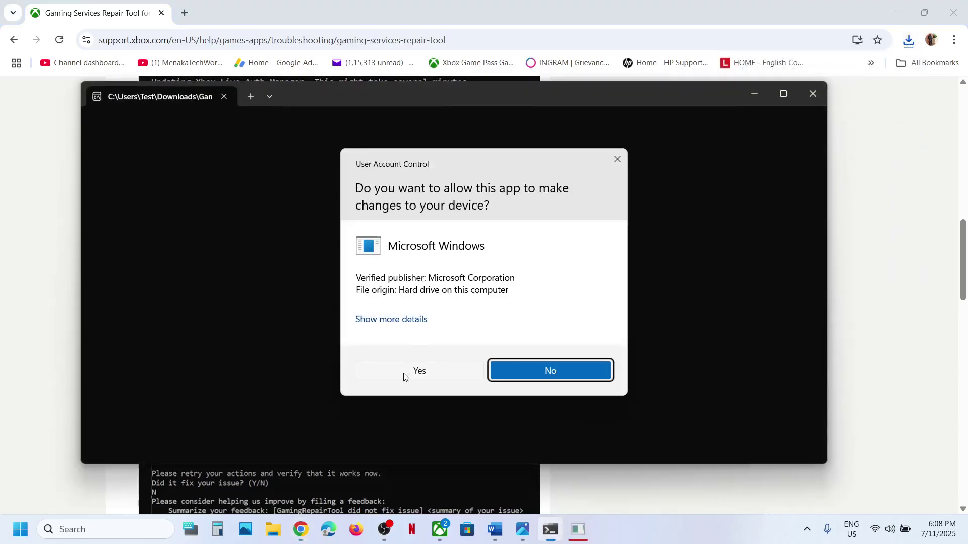
click(404, 375)
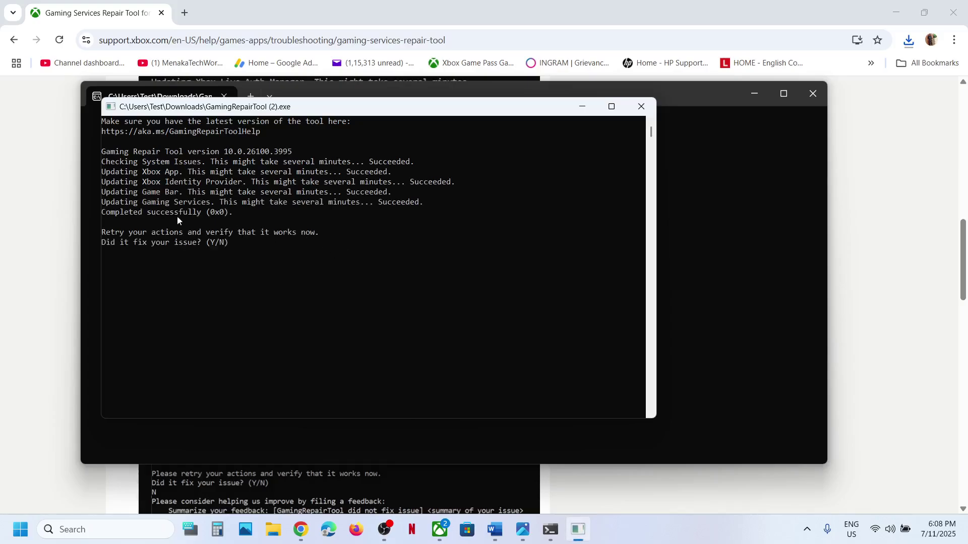
click(641, 107)
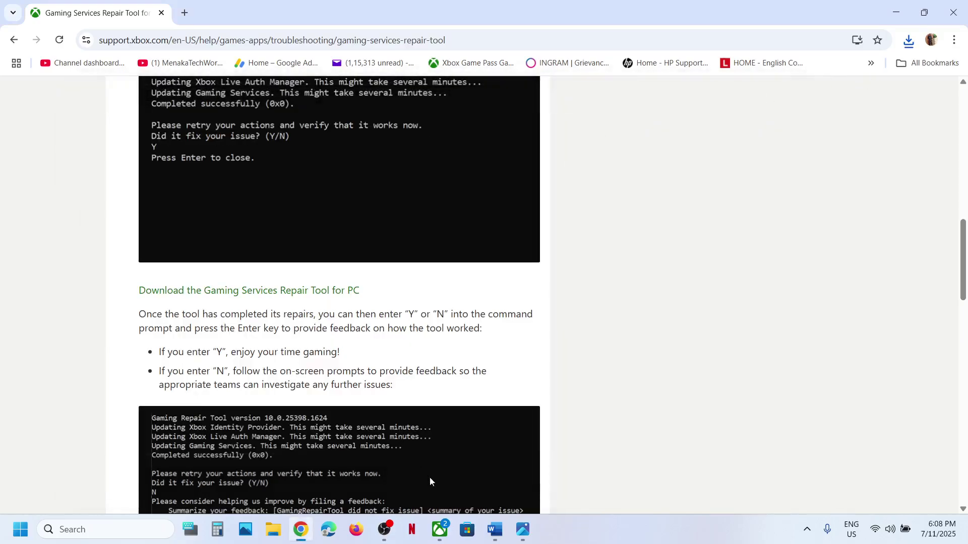
click(439, 529)
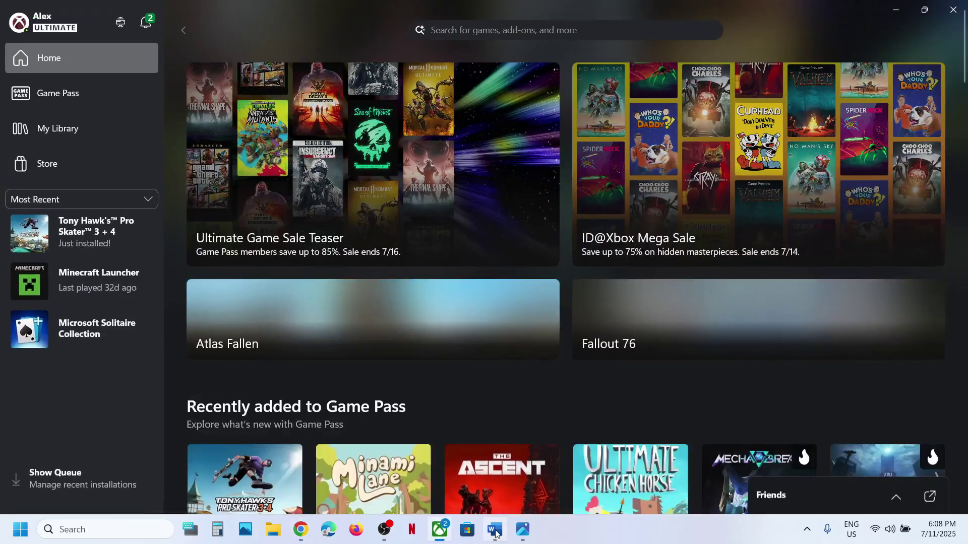
Copy the Step 2 command 'get-appxpackage Microsoft.GamingServices | remove-AppxPackage -allusers' from the Word notes
click(496, 530)
scroll(255, 290, down, 2)
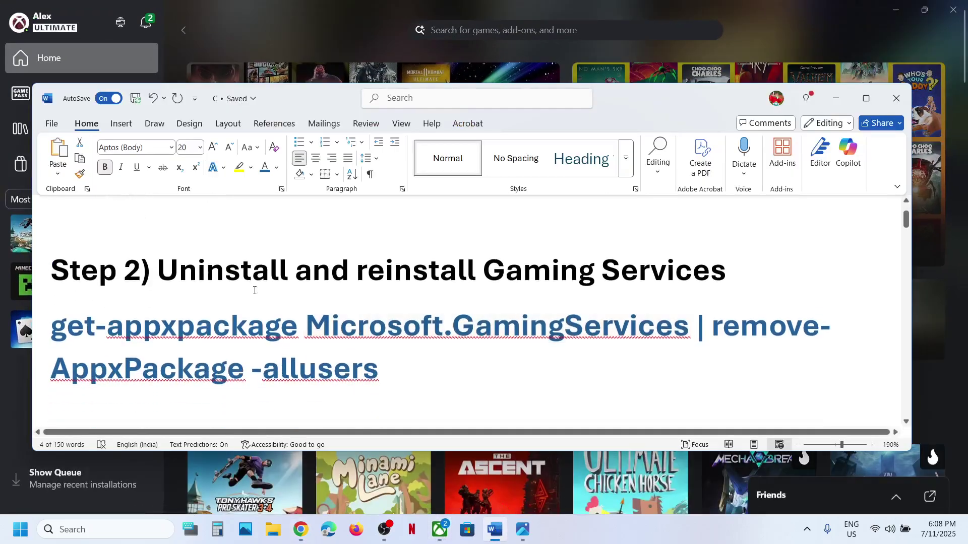
drag(169, 272, 726, 275)
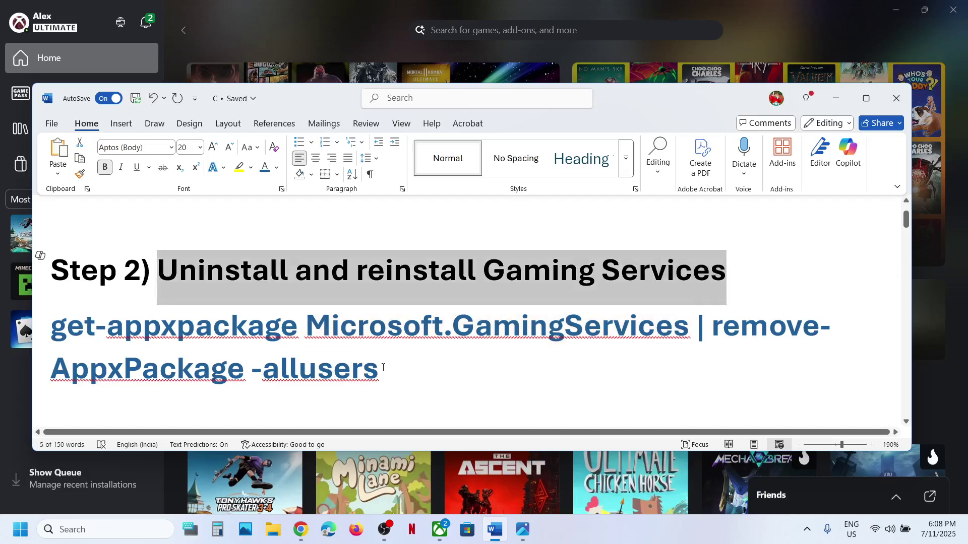
drag(385, 366, 56, 327)
right_click(61, 343)
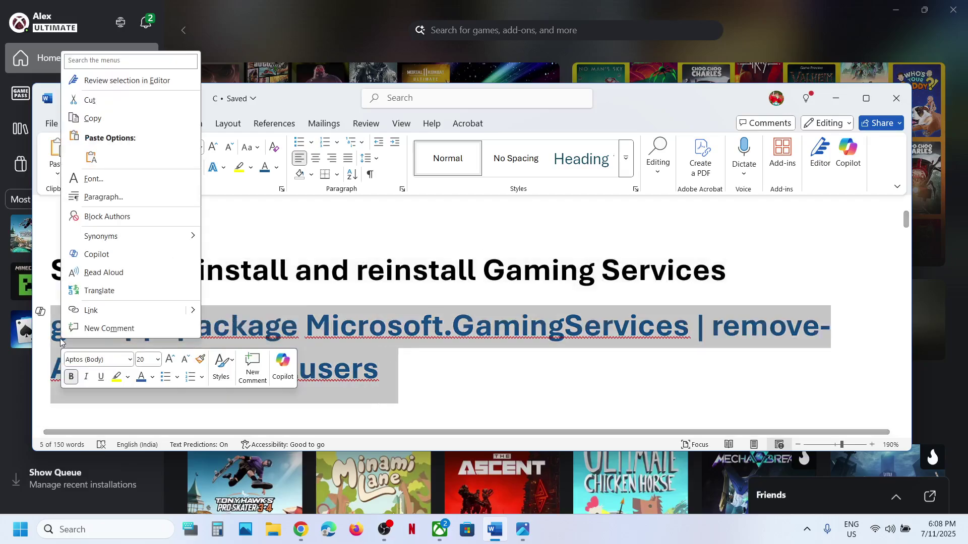
click(95, 120)
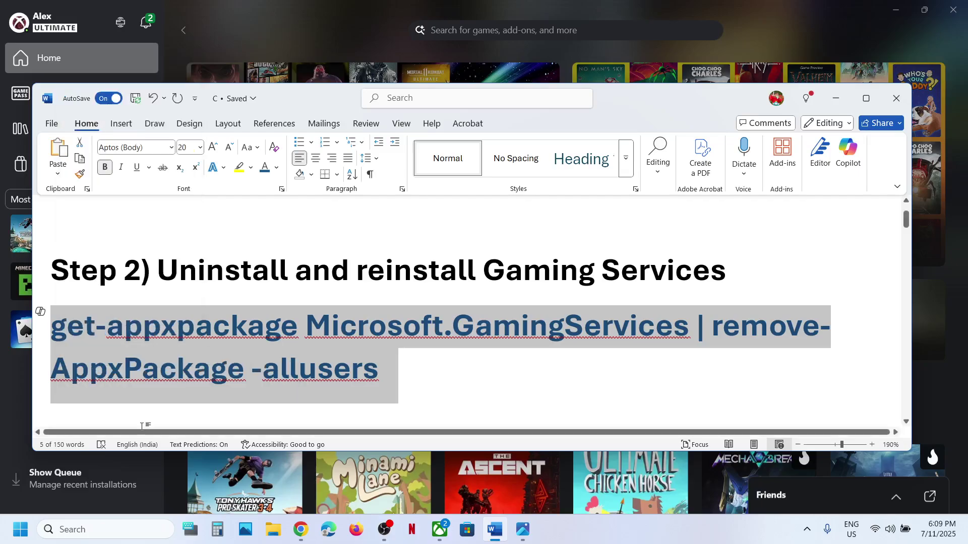
click(94, 529)
Search 'po' and launch Windows PowerShell as administrator
text(powershell)
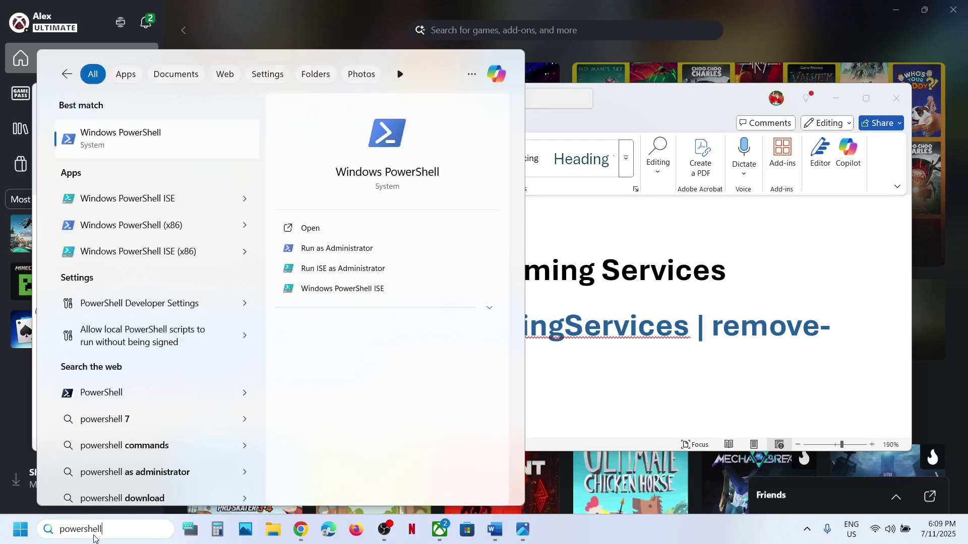
right_click(174, 153)
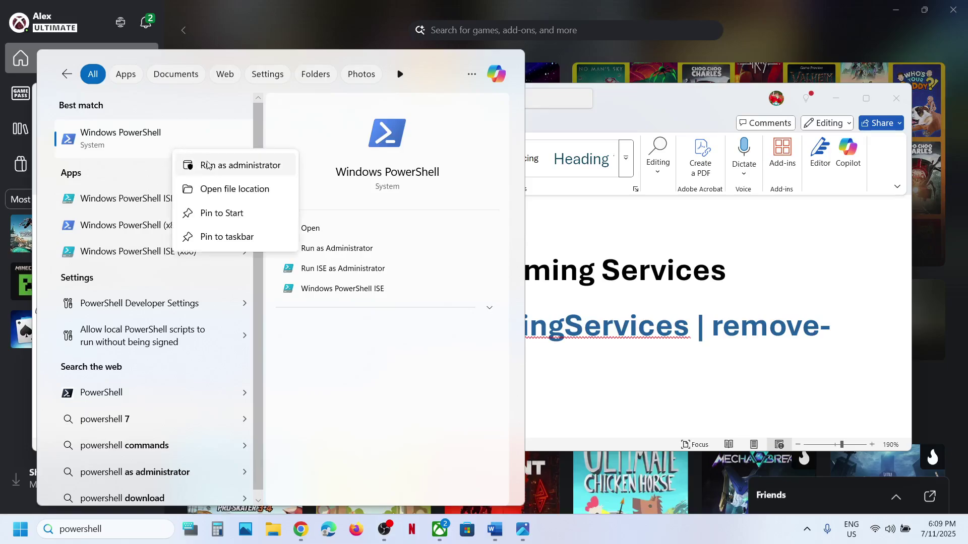
click(242, 173)
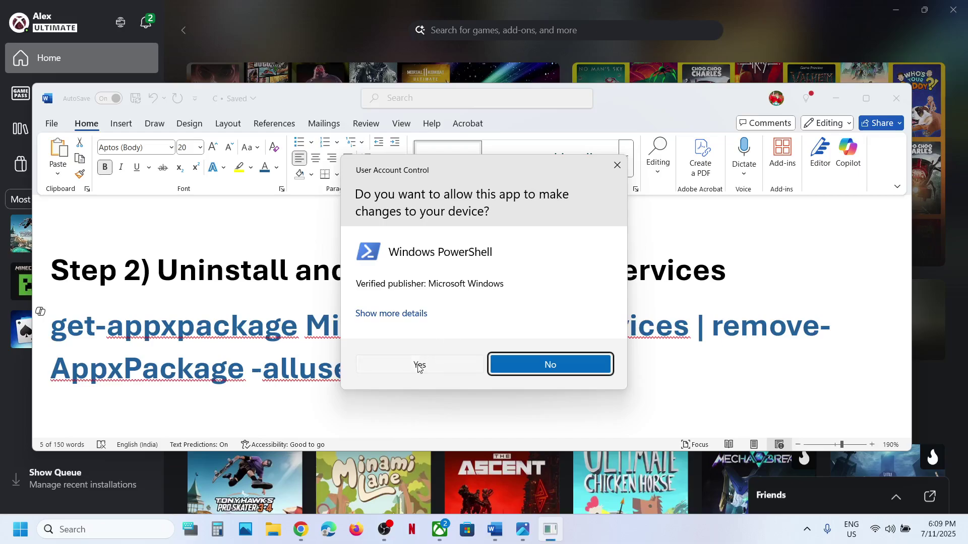
Approve UAC and paste the Gaming Services removal command into the admin PowerShell
click(418, 366)
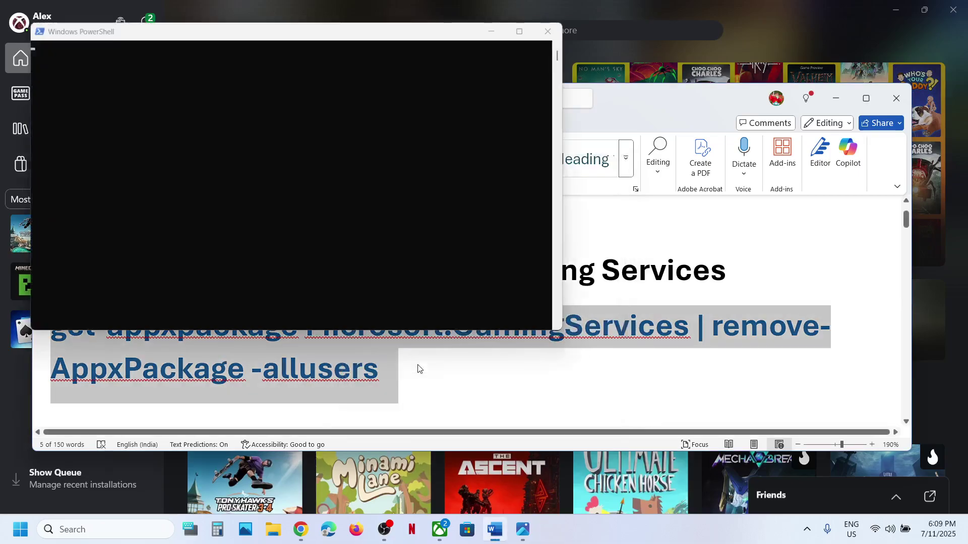
right_click(243, 176)
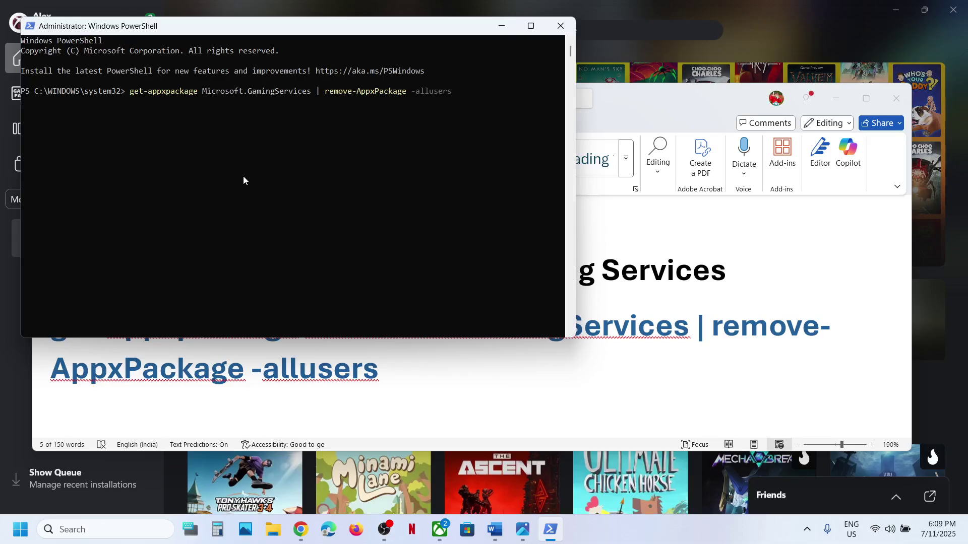
click(388, 409)
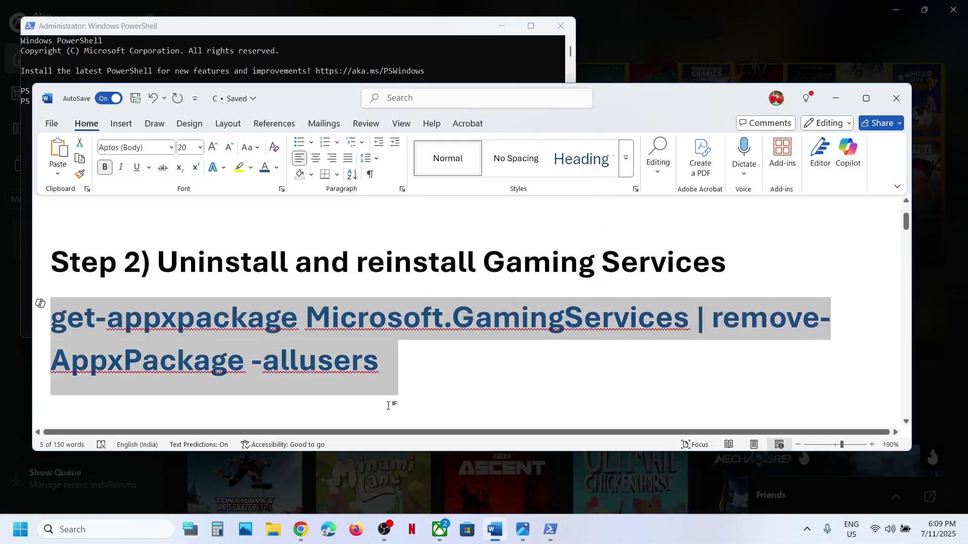
Copy the 'start ms-windows-store' command from Word and run it in PowerShell
scroll(389, 406, down, 3)
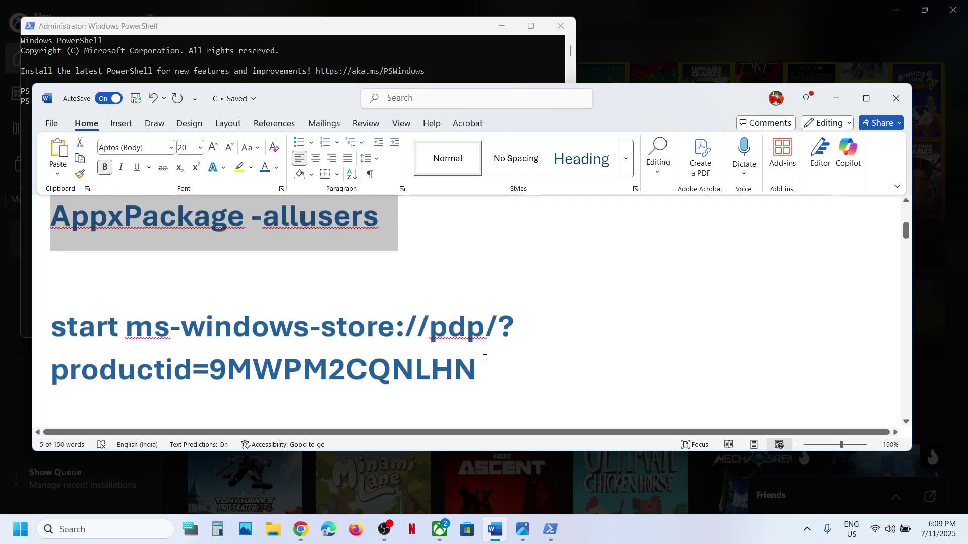
drag(484, 359, 82, 337)
right_click(82, 336)
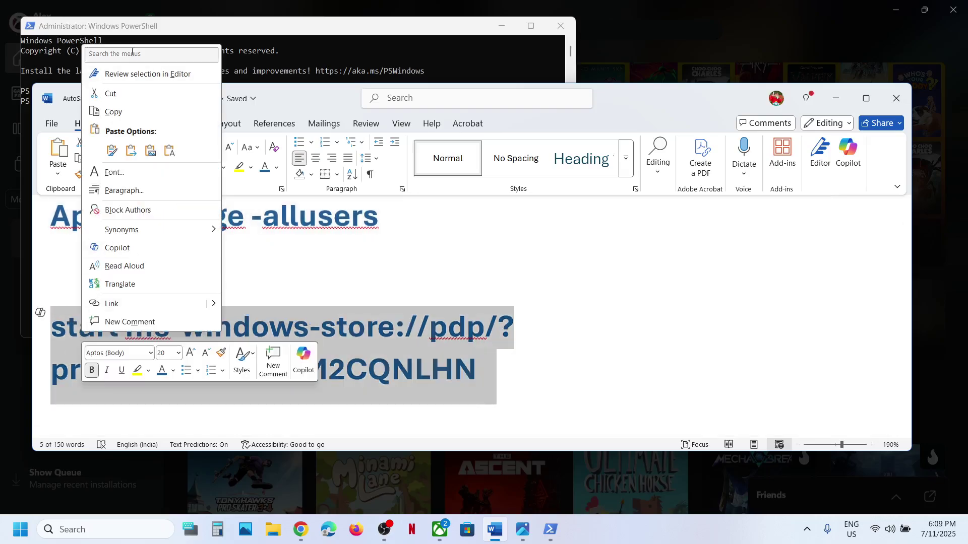
click(121, 113)
click(250, 51)
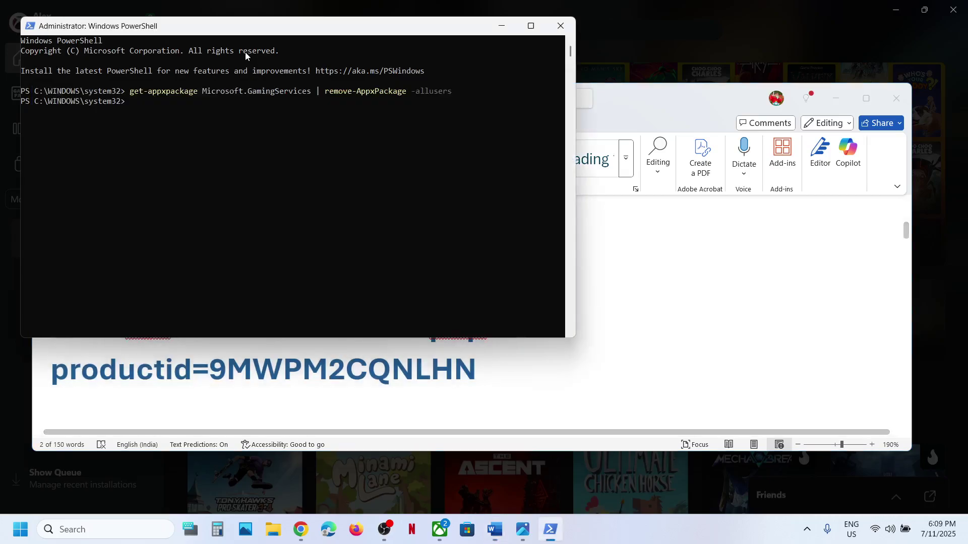
click(218, 121)
right_click(217, 121)
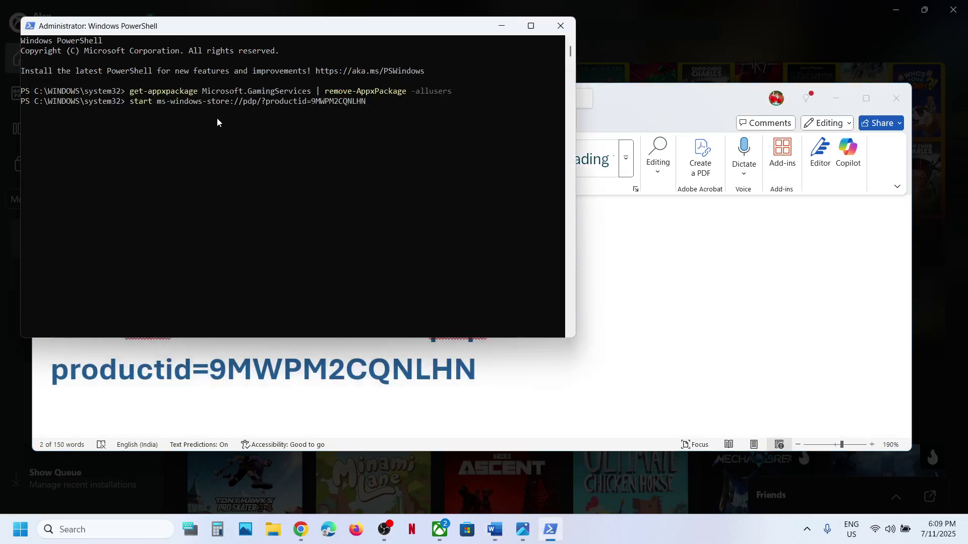
key(Return)
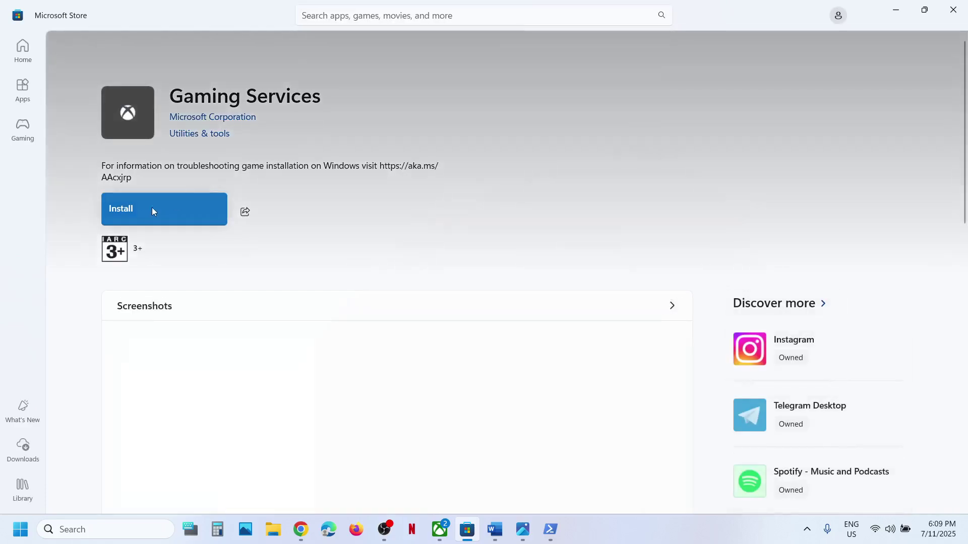
Install Gaming Services from the Store and dismiss the Xbox app's update-required message
click(156, 215)
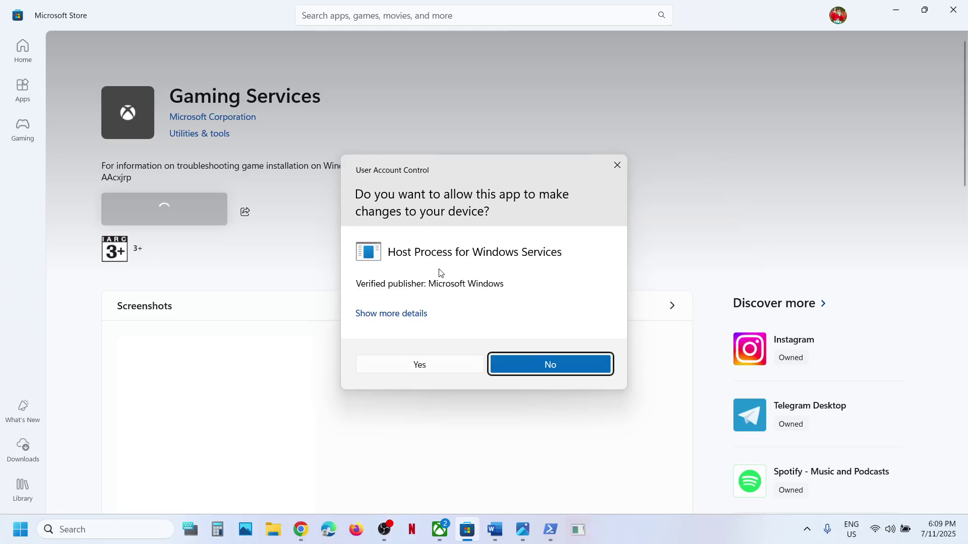
click(423, 365)
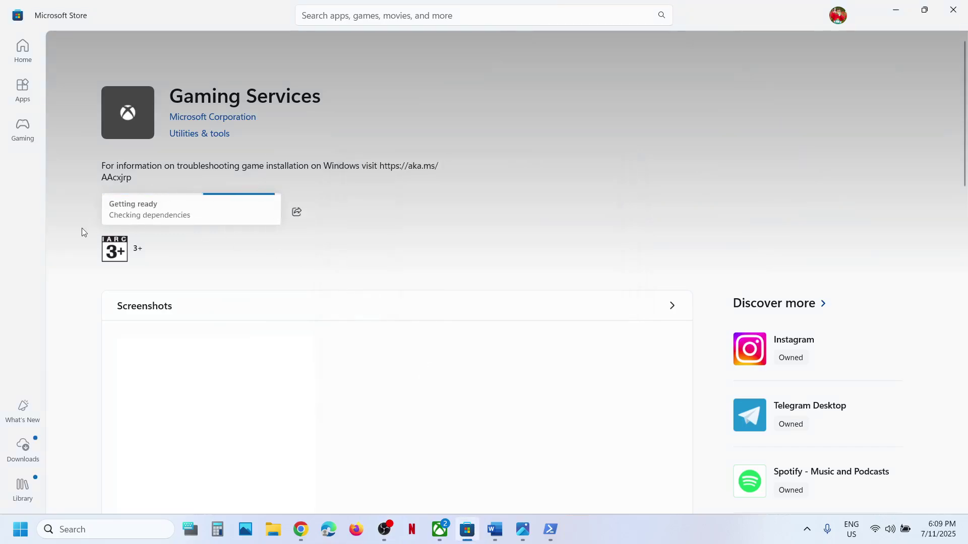
click(440, 530)
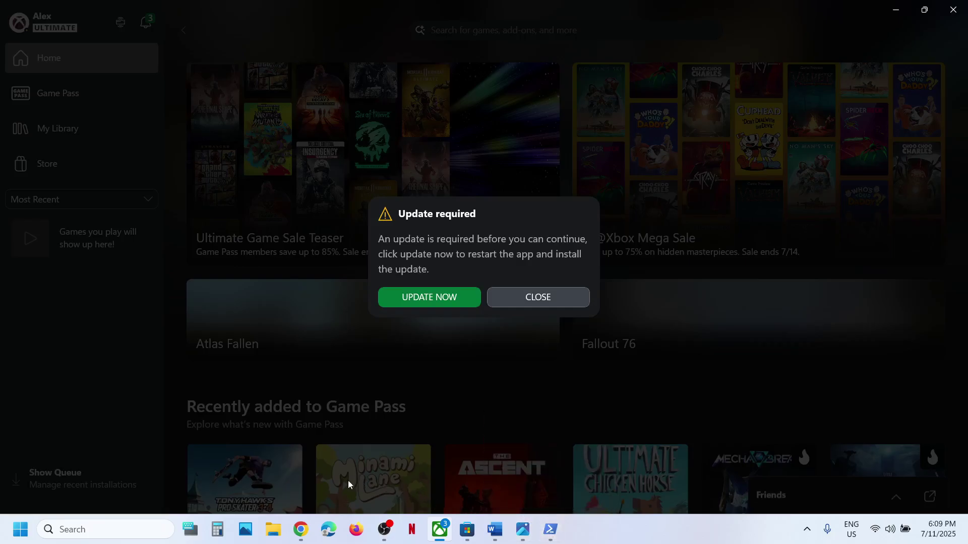
mouse_move(301, 536)
click(432, 539)
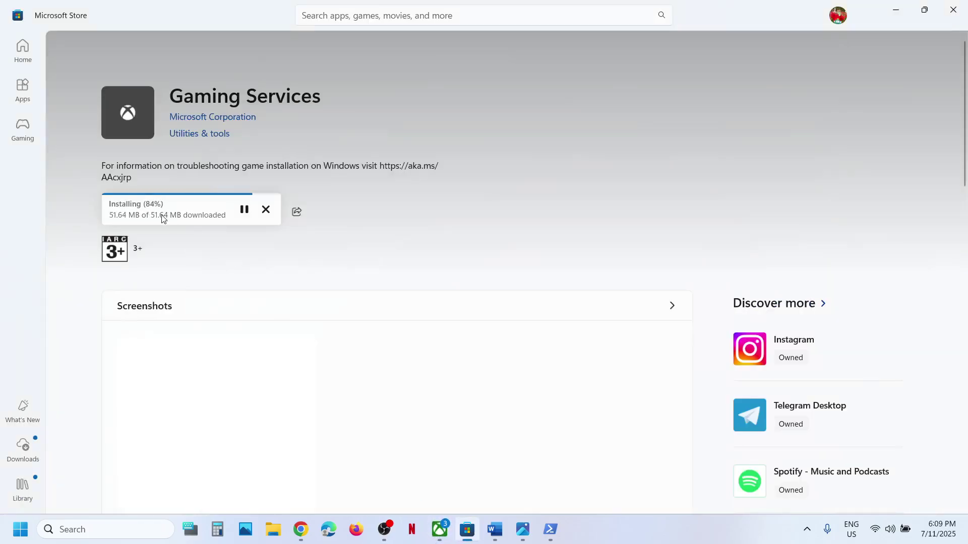
Close the Xbox app from its taskbar menu and relaunch it
right_click(443, 539)
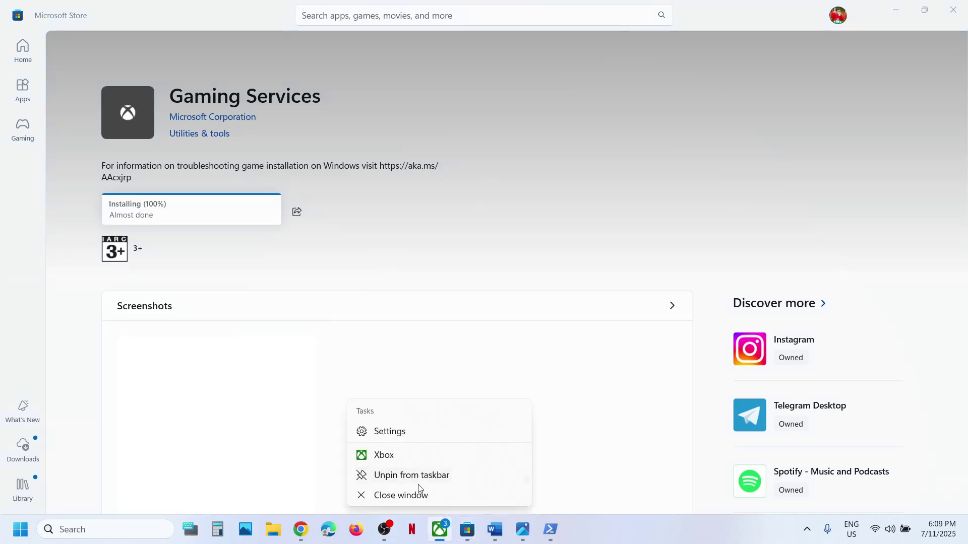
click(417, 494)
mouse_move(446, 528)
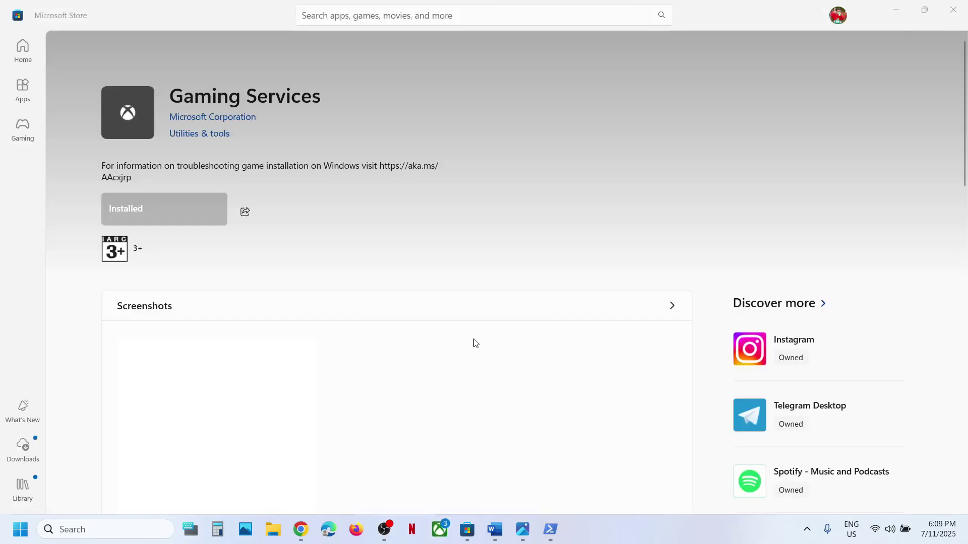
click(440, 529)
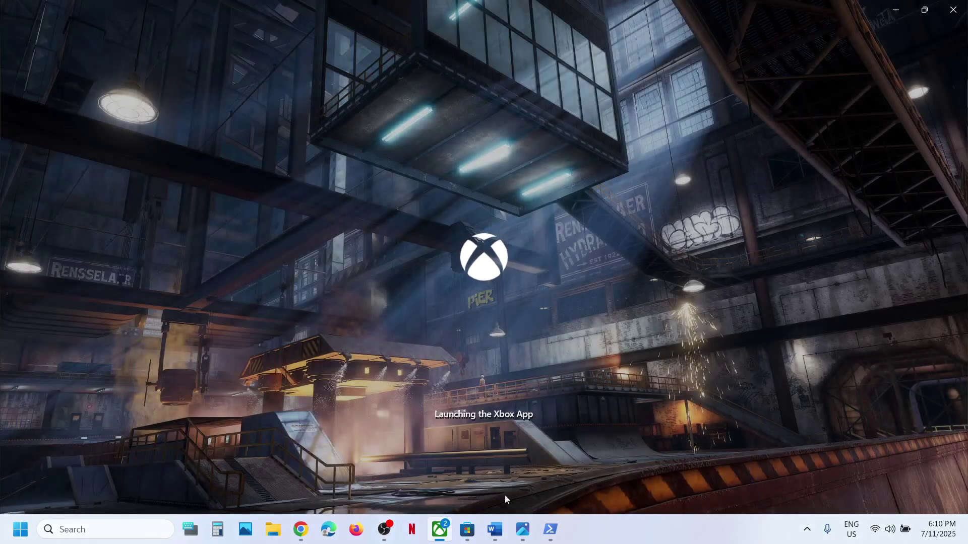
Highlight the Repair/Reset Xbox app step in the Word notes
mouse_move(497, 540)
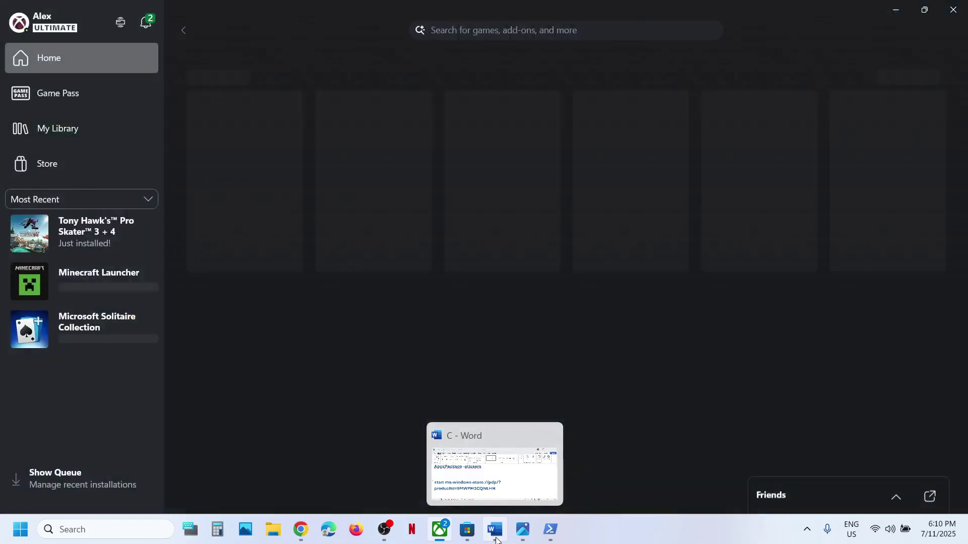
click(496, 540)
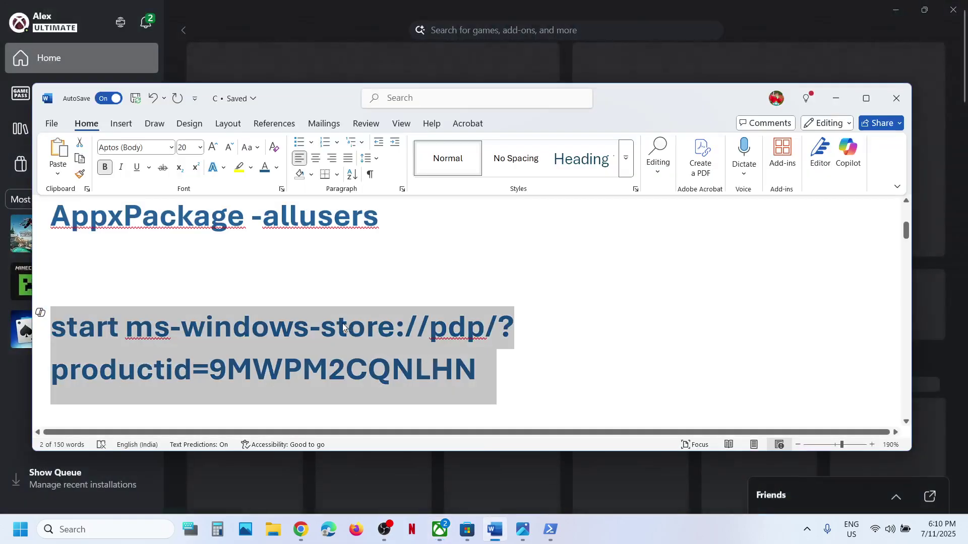
scroll(343, 323, down, 5)
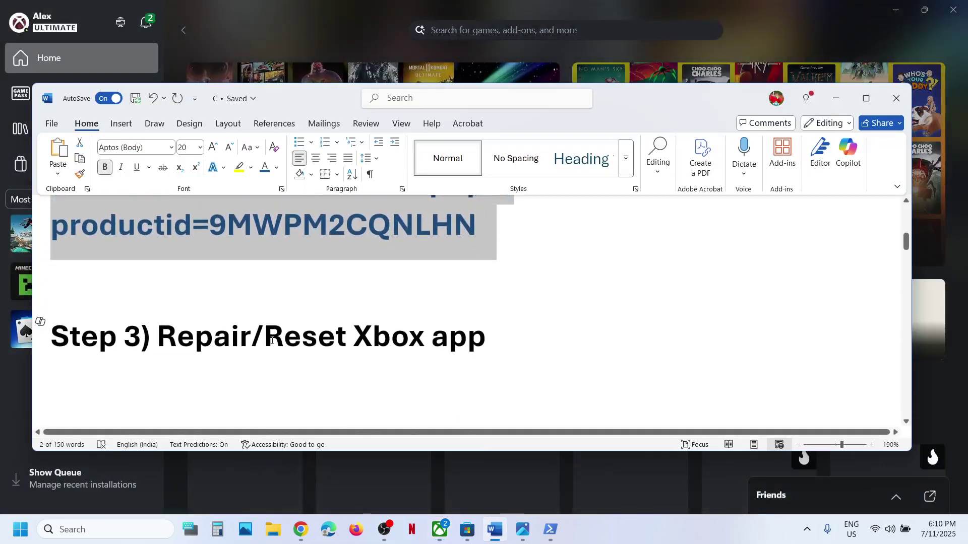
drag(158, 336, 486, 341)
click(346, 38)
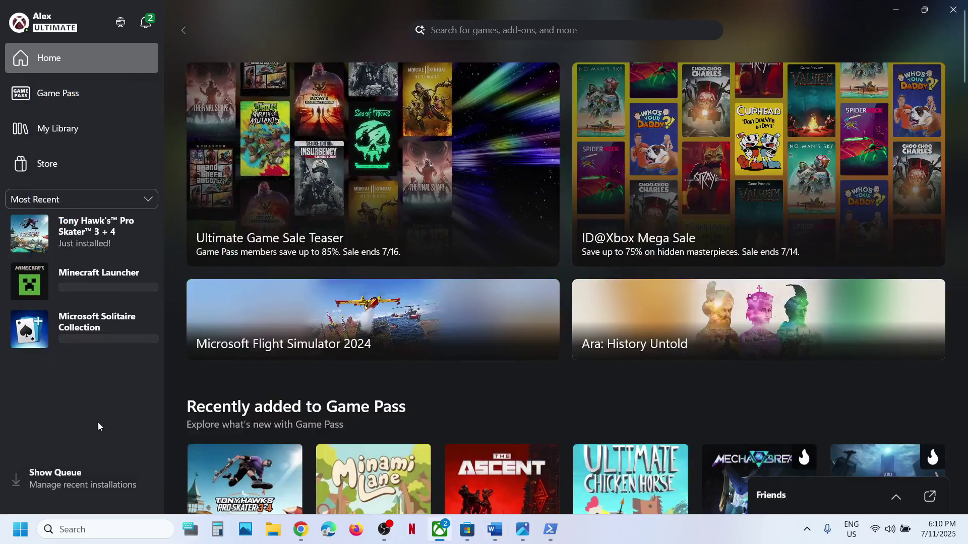
Repair and then reset the Xbox app from its App settings page
click(71, 530)
text(xbox)
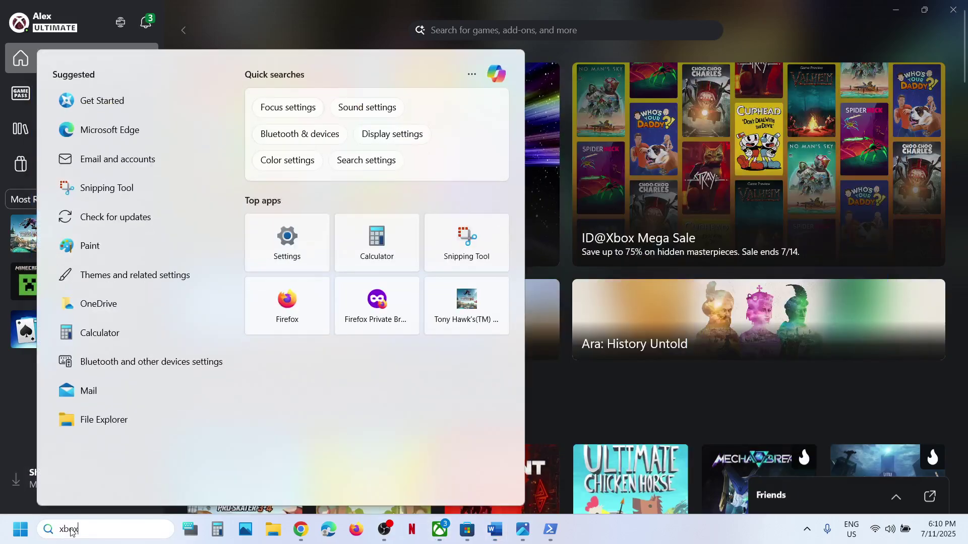
right_click(105, 141)
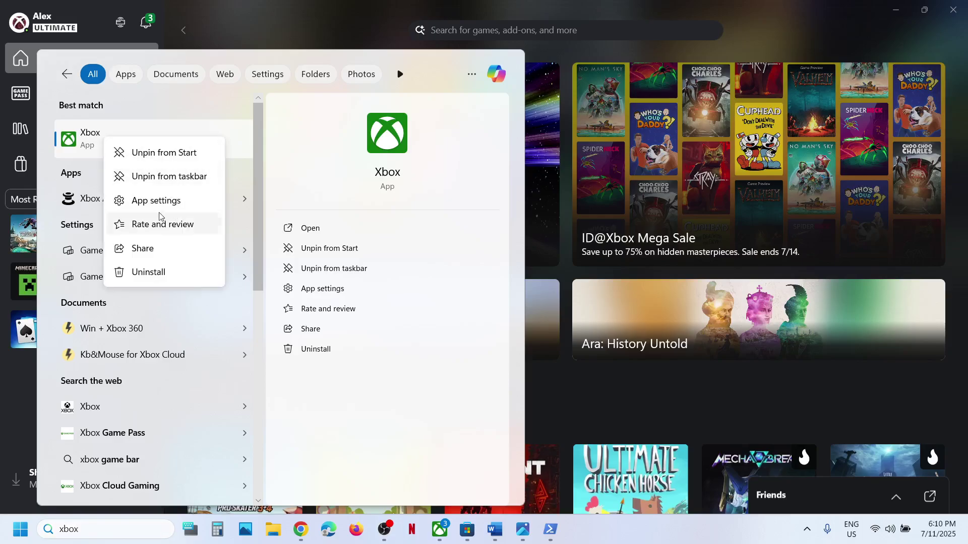
click(147, 201)
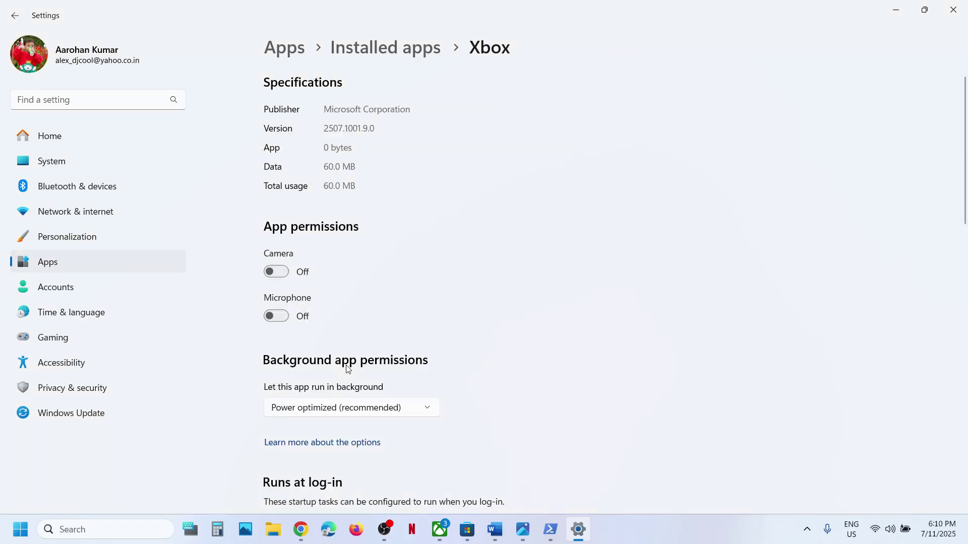
scroll(348, 370, down, 5)
scroll(347, 369, down, 2)
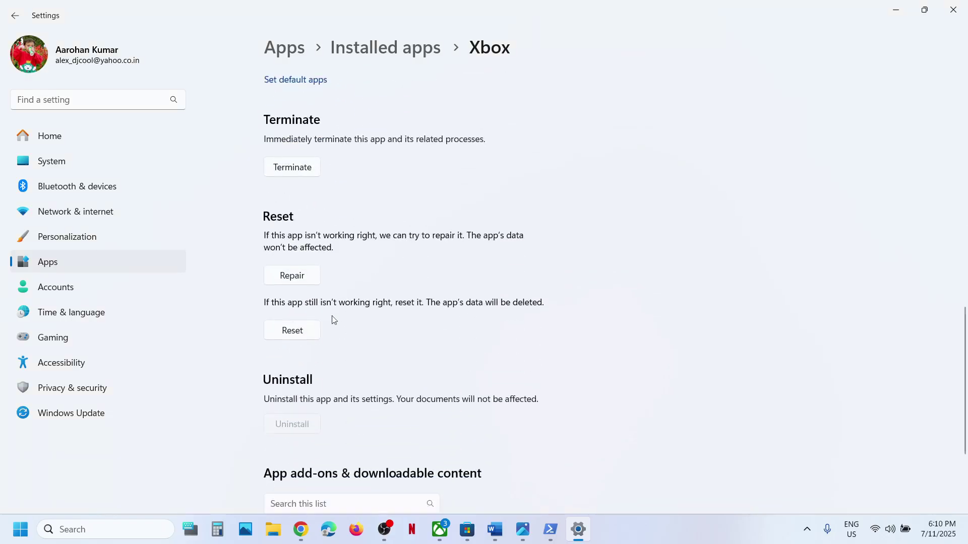
click(297, 277)
click(291, 332)
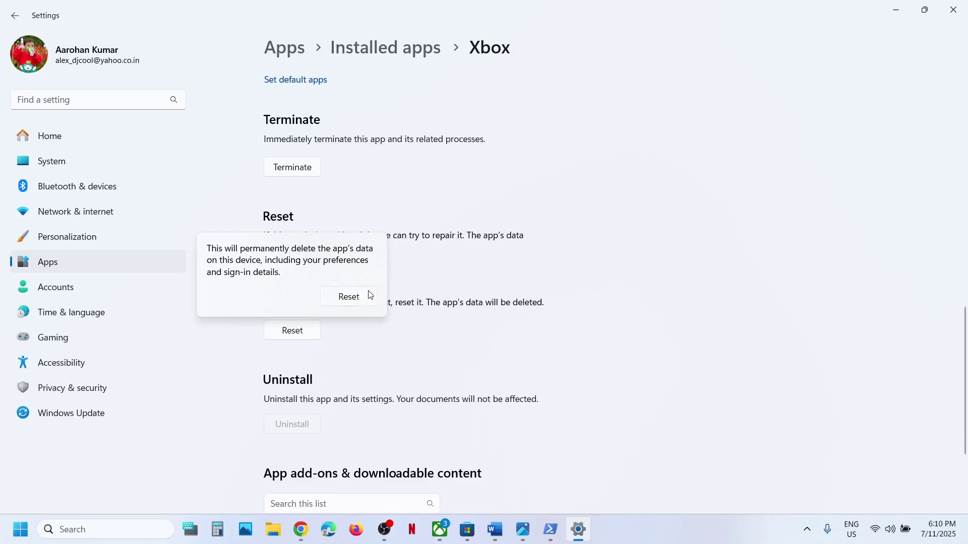
click(349, 296)
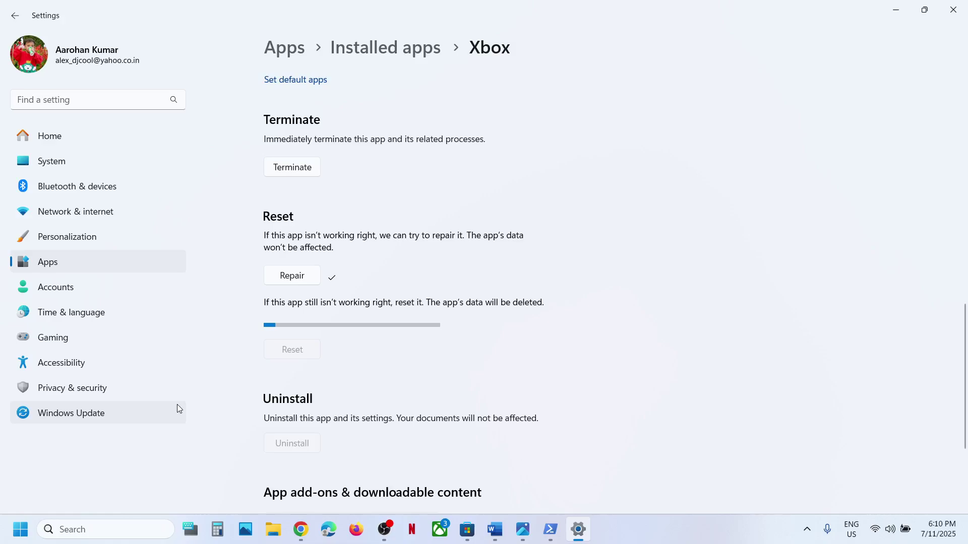
Search 'xbox' and relaunch the Xbox app
click(94, 530)
text(xbox)
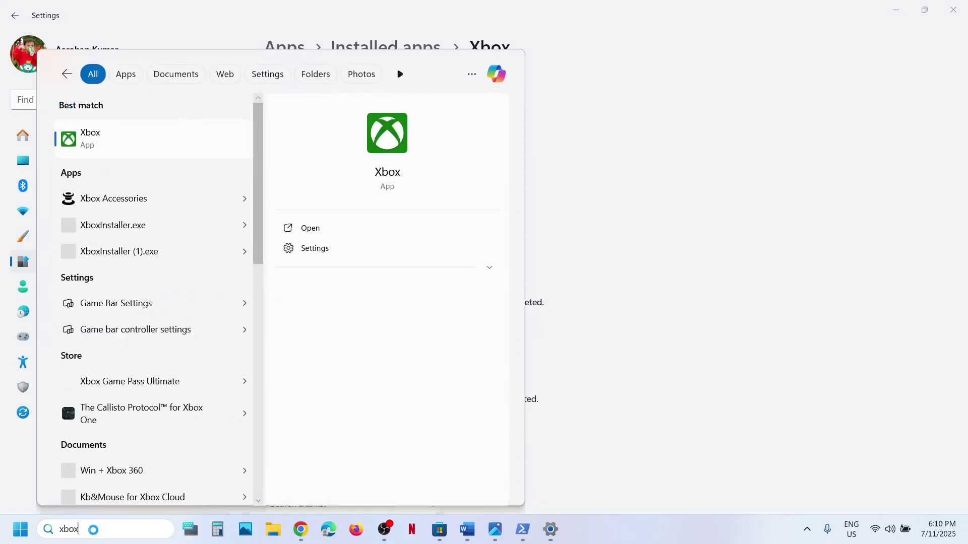
key(Return)
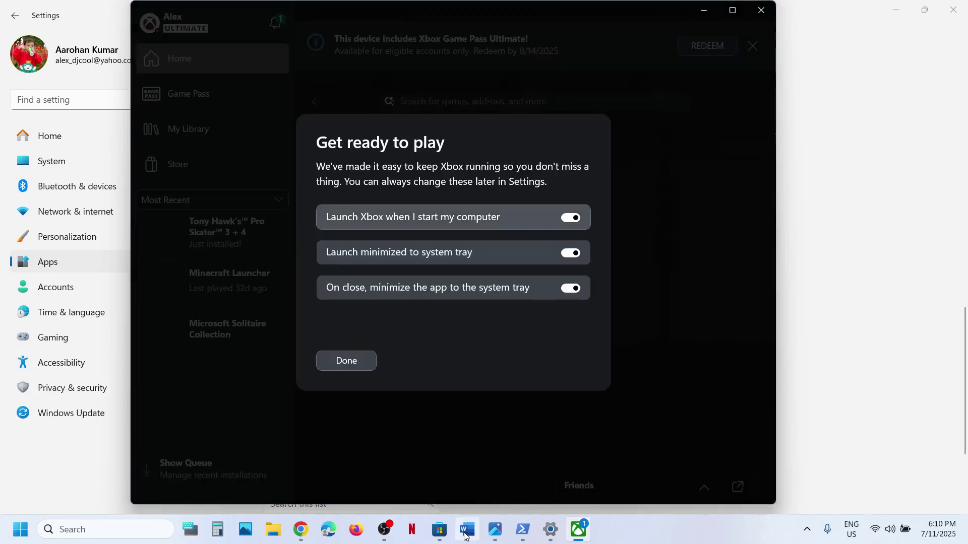
Highlight the Step 4 'Update Xbox App from store library' heading in Word
click(465, 534)
scroll(343, 355, down, 3)
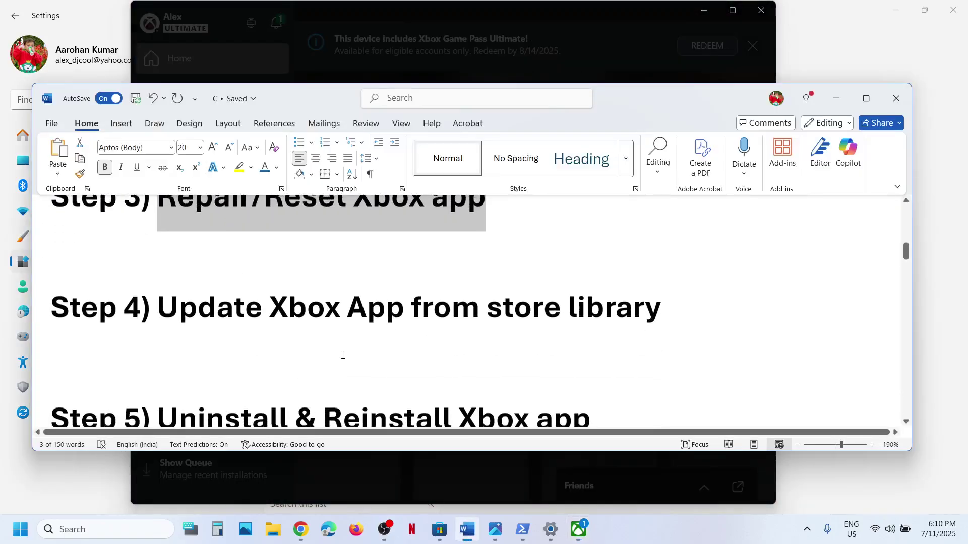
scroll(198, 311, up, 1)
drag(195, 310, 660, 323)
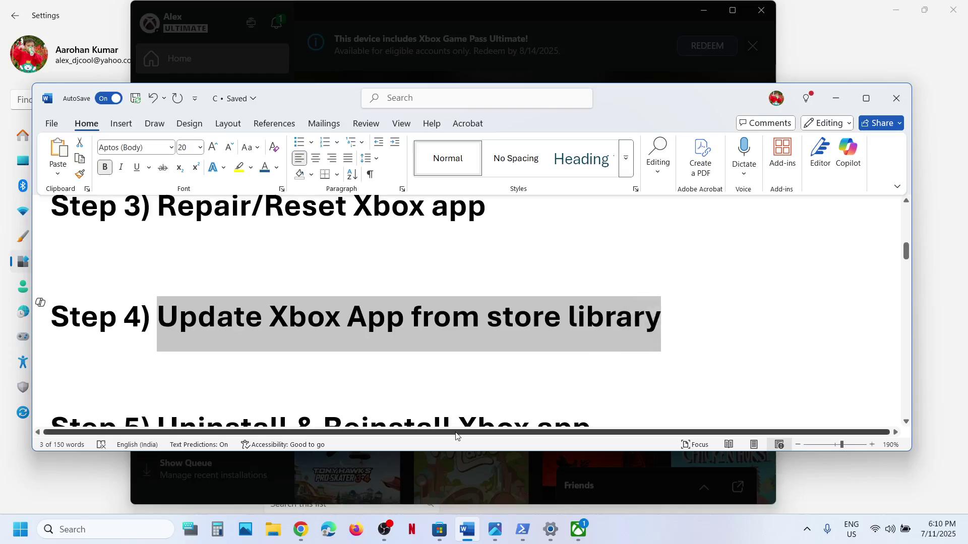
Start and then stop the Xbox app update in the Store's Updates & downloads list
click(439, 535)
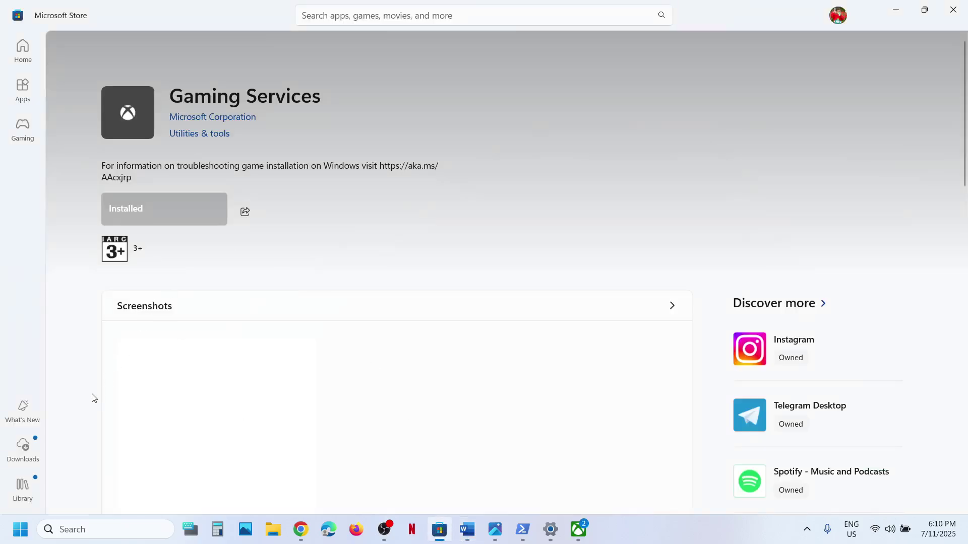
click(28, 448)
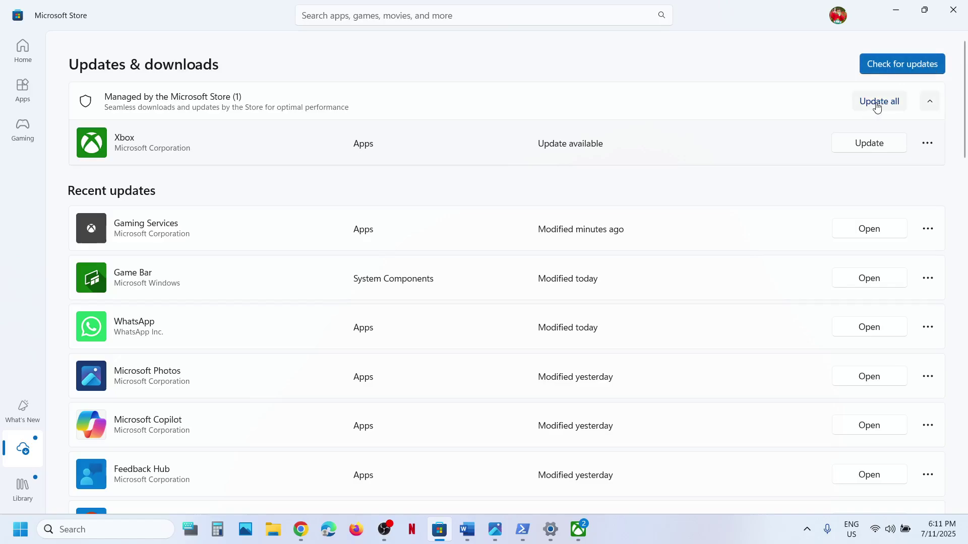
click(874, 147)
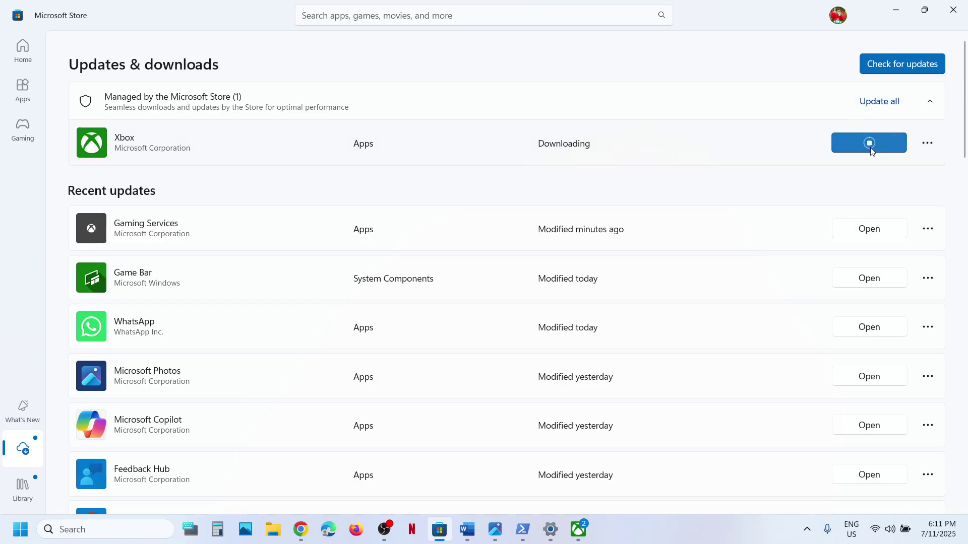
click(875, 147)
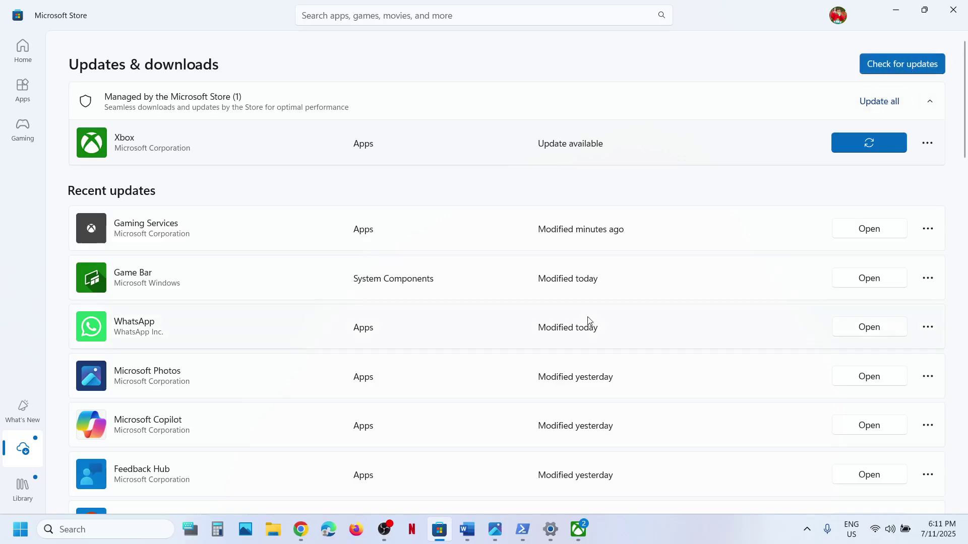
click(474, 531)
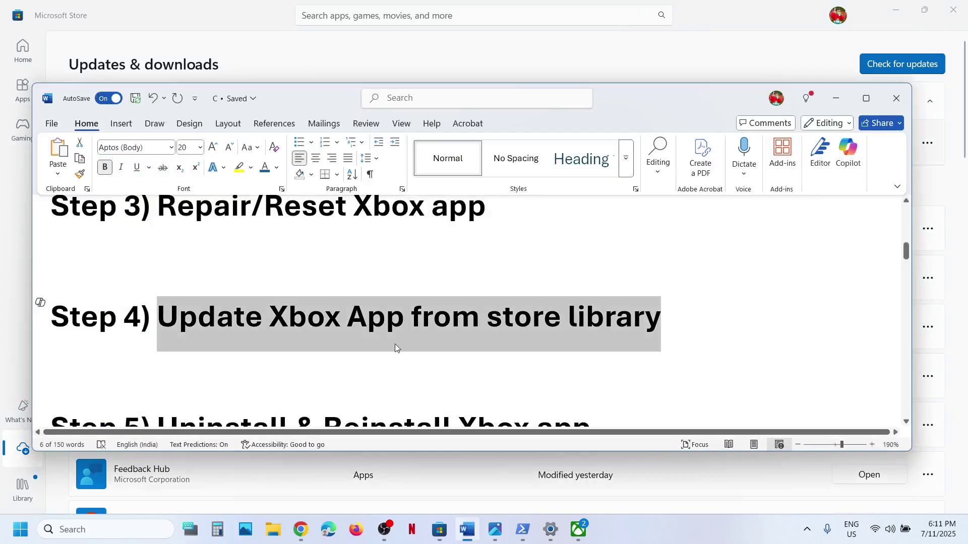
Highlight the Step 5 heading, then uninstall the Xbox app found by searching 'xbox'
scroll(395, 344, down, 2)
drag(158, 344, 588, 348)
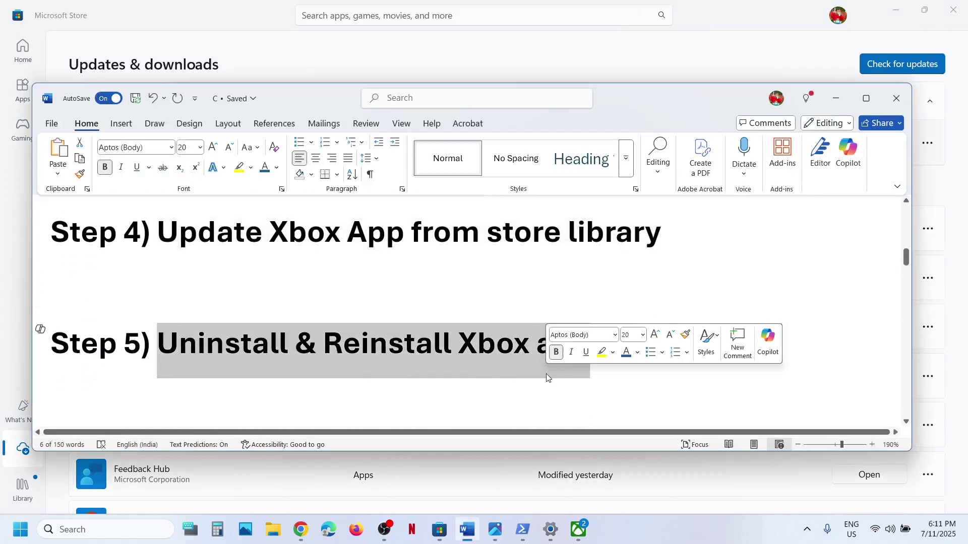
click(71, 530)
text(xbox)
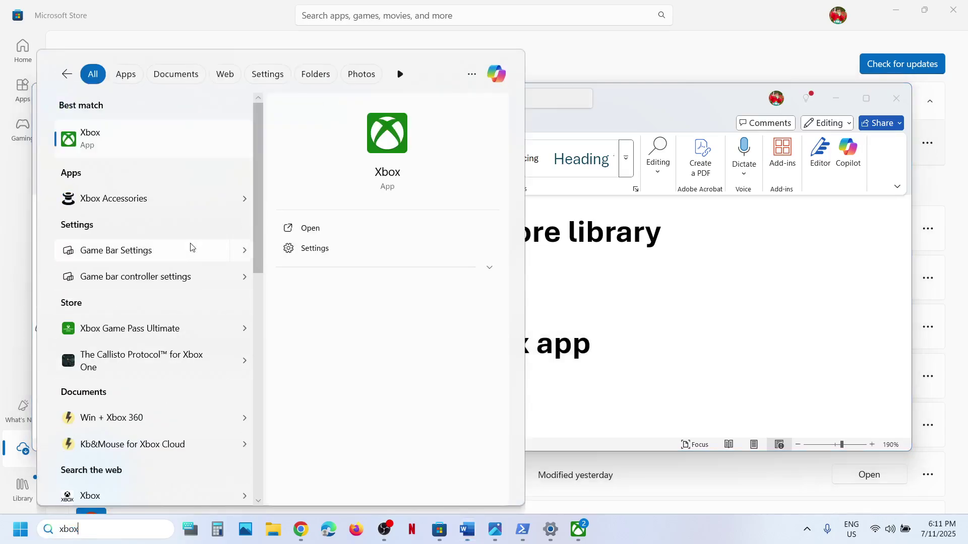
right_click(163, 148)
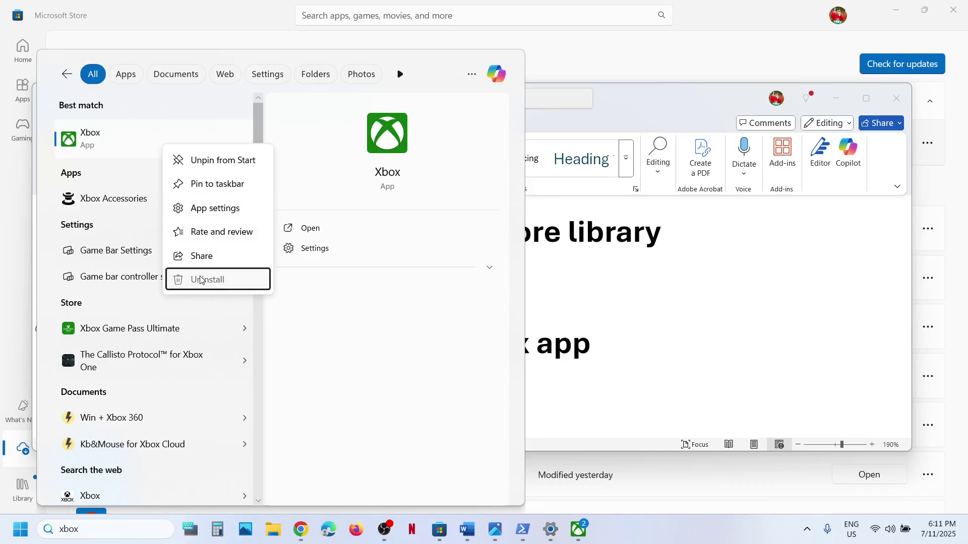
click(203, 279)
click(239, 296)
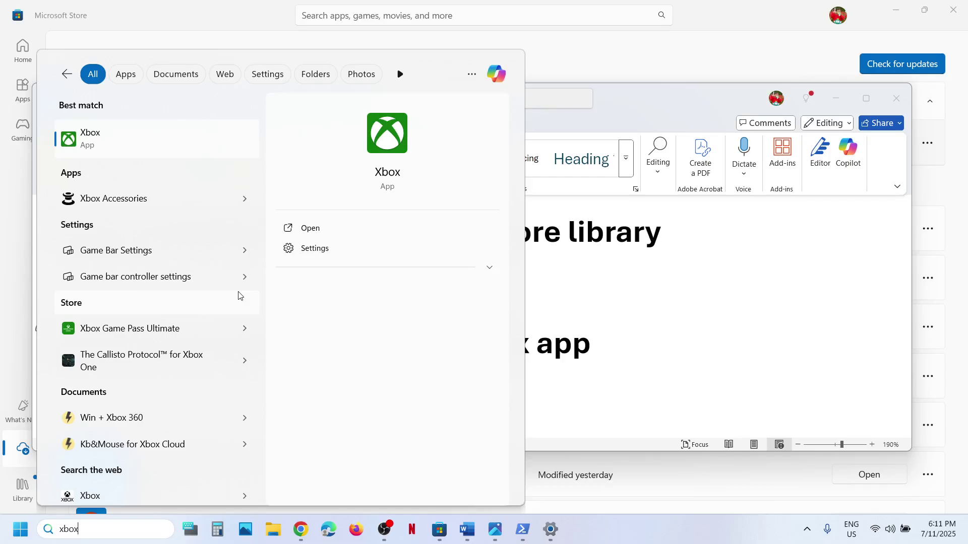
click(446, 534)
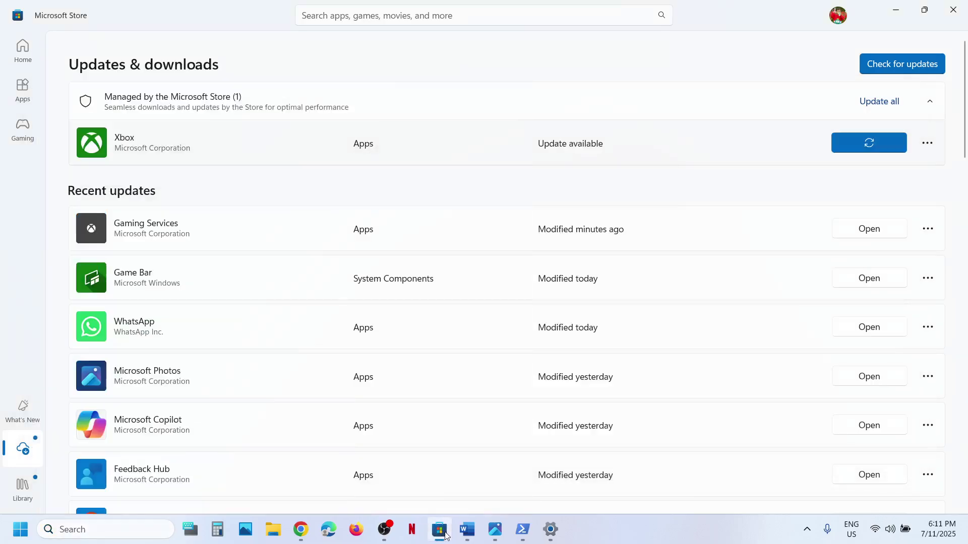
Find the Xbox app by searching 'xbox' in the Store, install it, and launch it
click(23, 49)
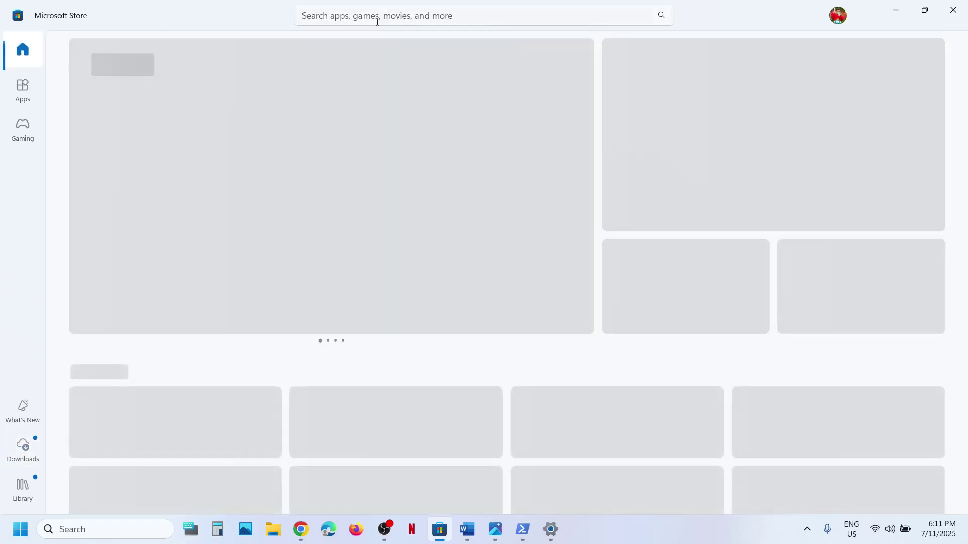
click(353, 12)
text(xbox)
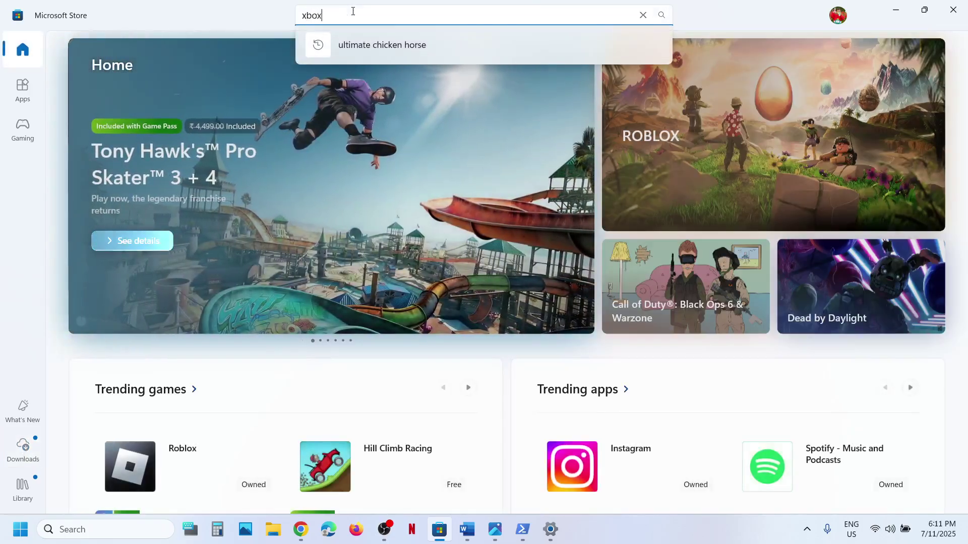
click(353, 190)
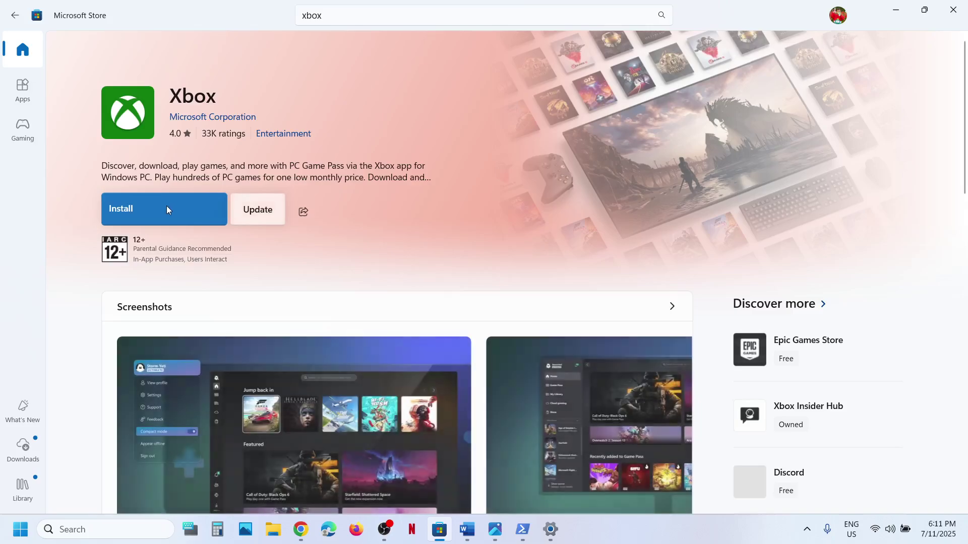
click(170, 218)
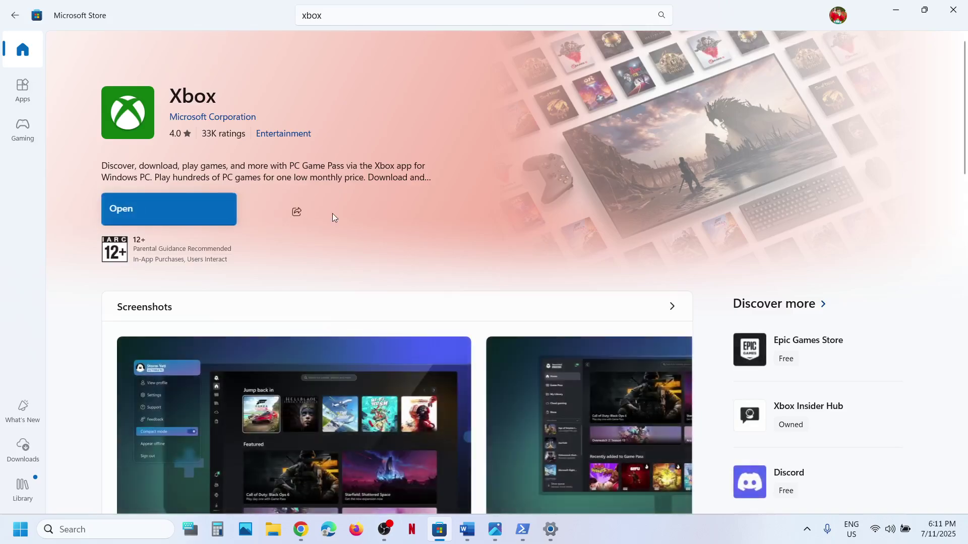
click(128, 212)
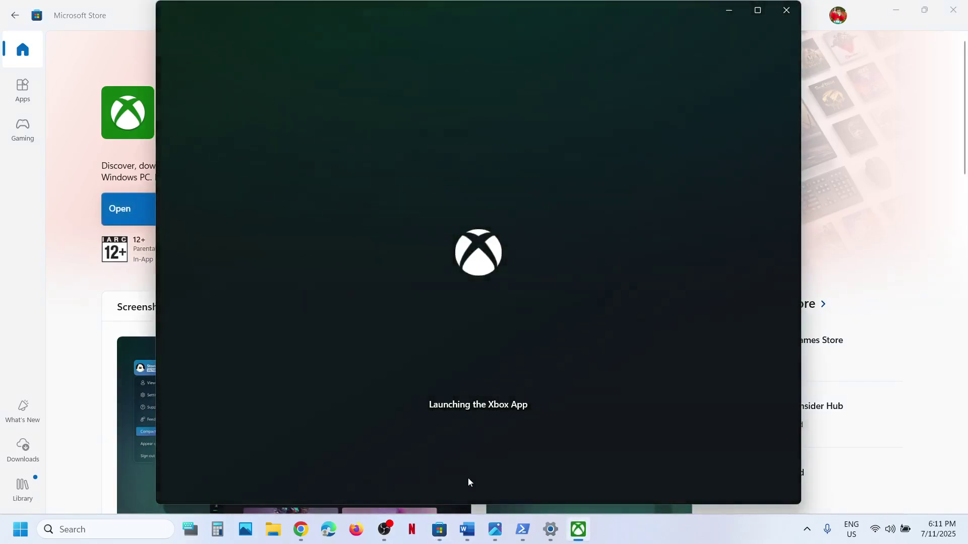
Uninstall the Xbox app from its Windows search result
click(467, 530)
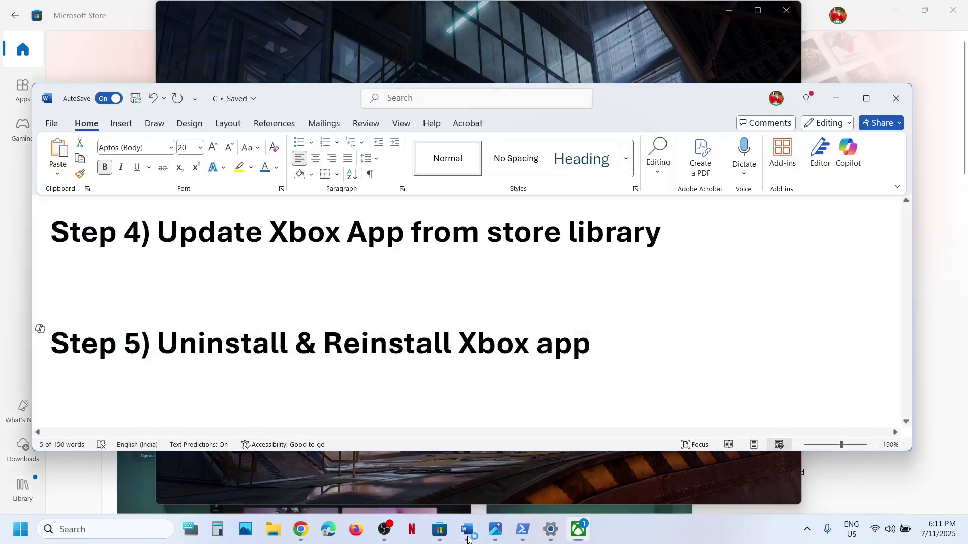
scroll(359, 375, down, 3)
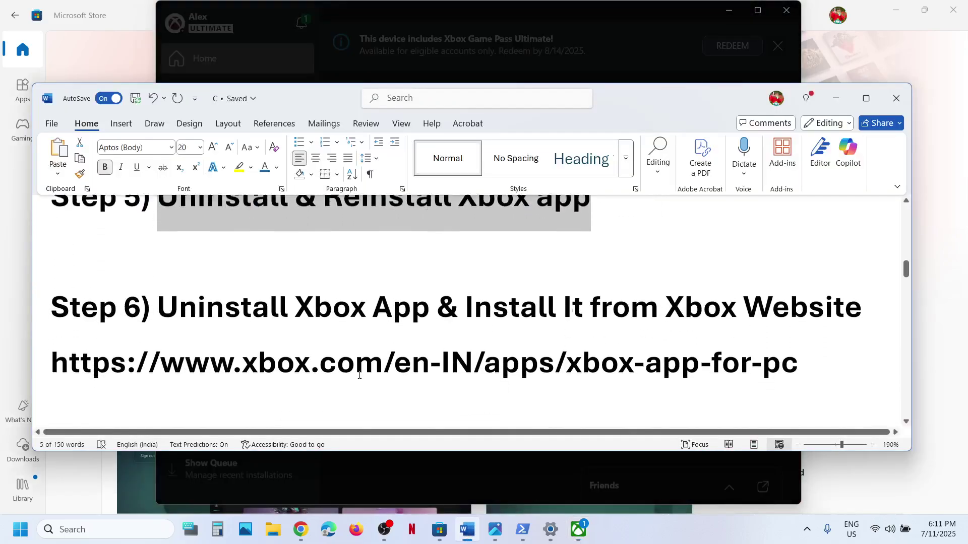
click(87, 536)
text(xbox)
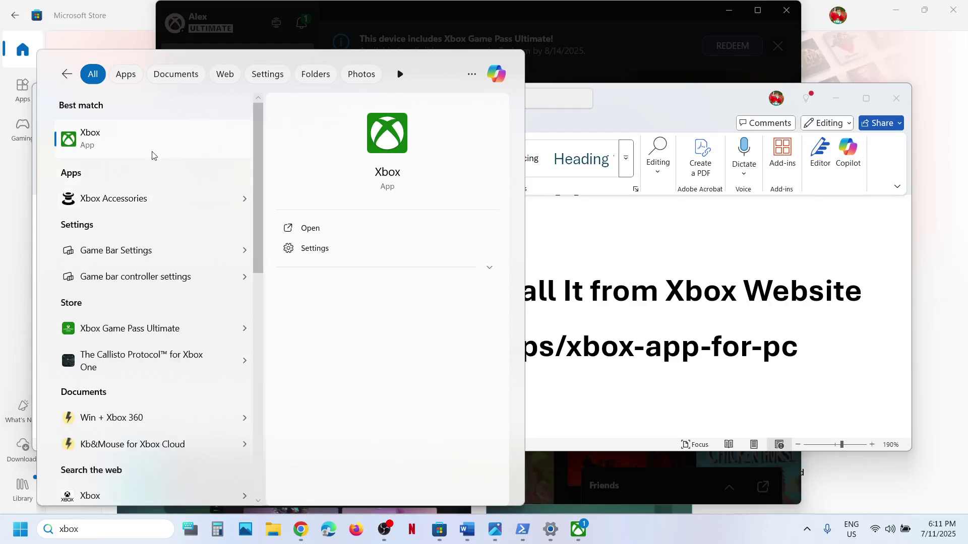
right_click(148, 130)
click(202, 260)
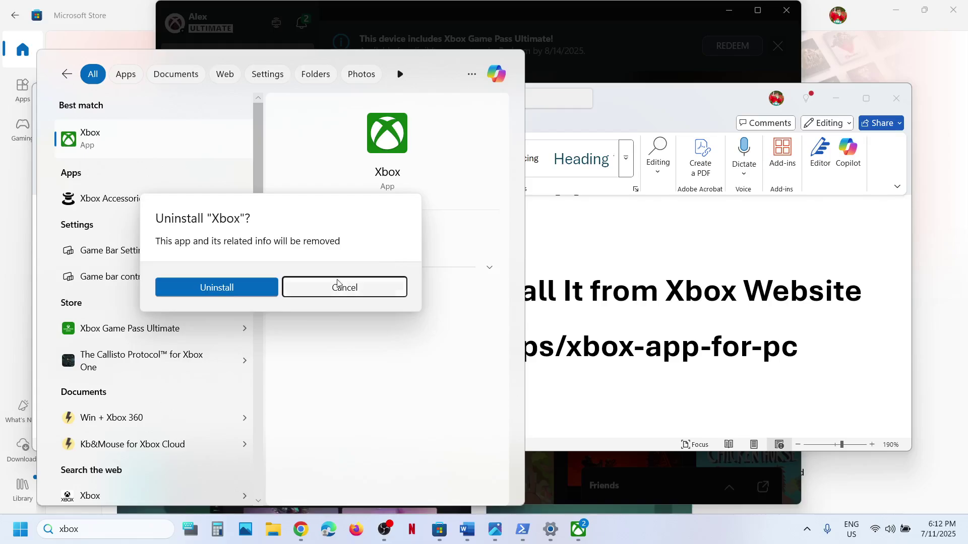
click(217, 287)
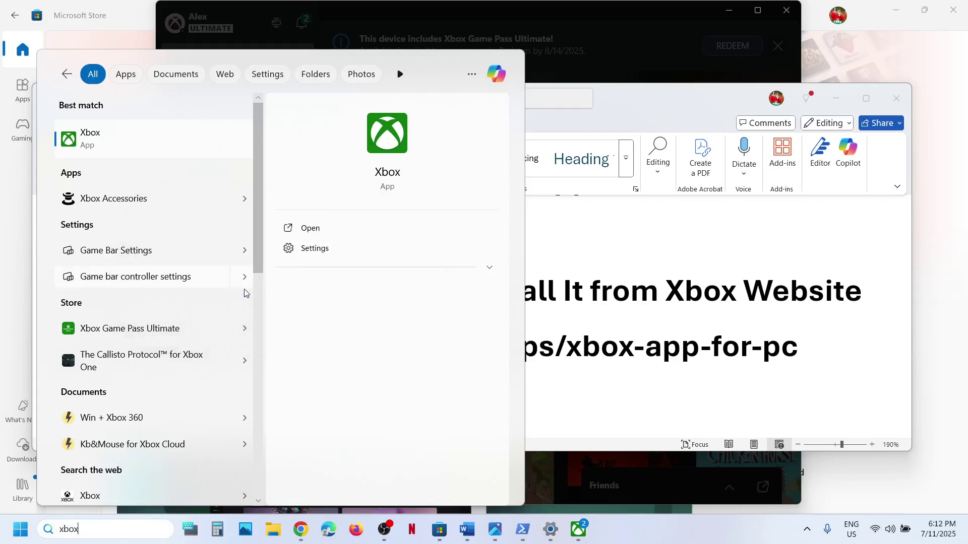
click(654, 331)
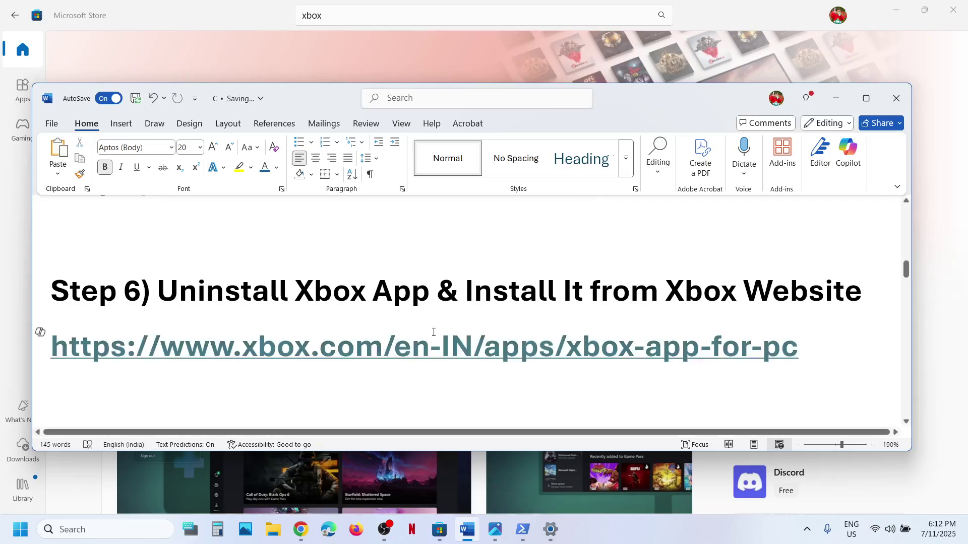
Copy the Step 6 xbox.com download link from the Word guide
triple_click(411, 346)
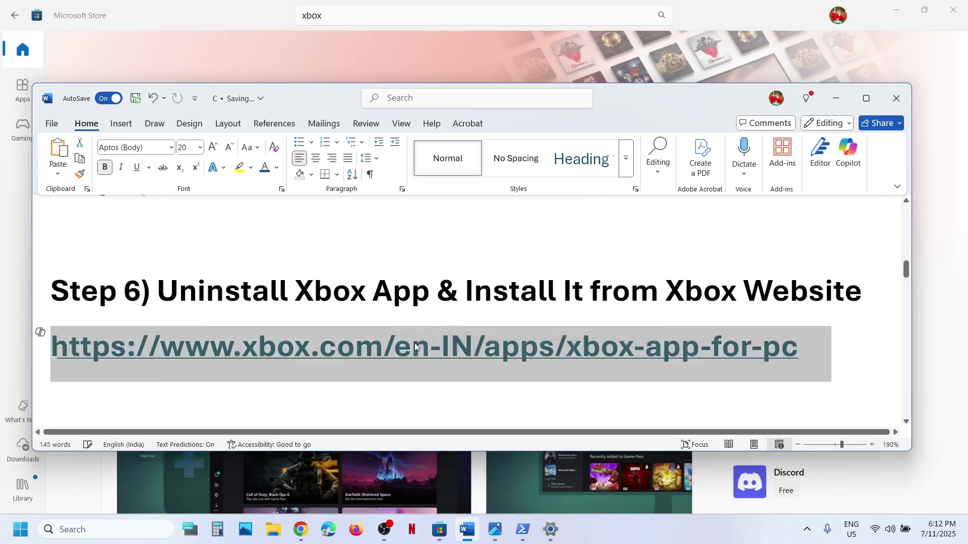
right_click(415, 347)
click(450, 236)
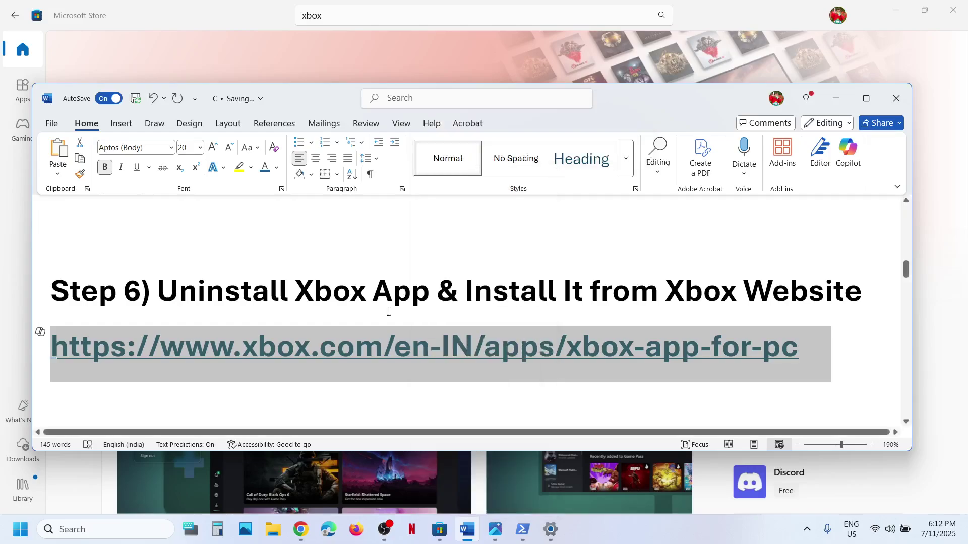
click(301, 530)
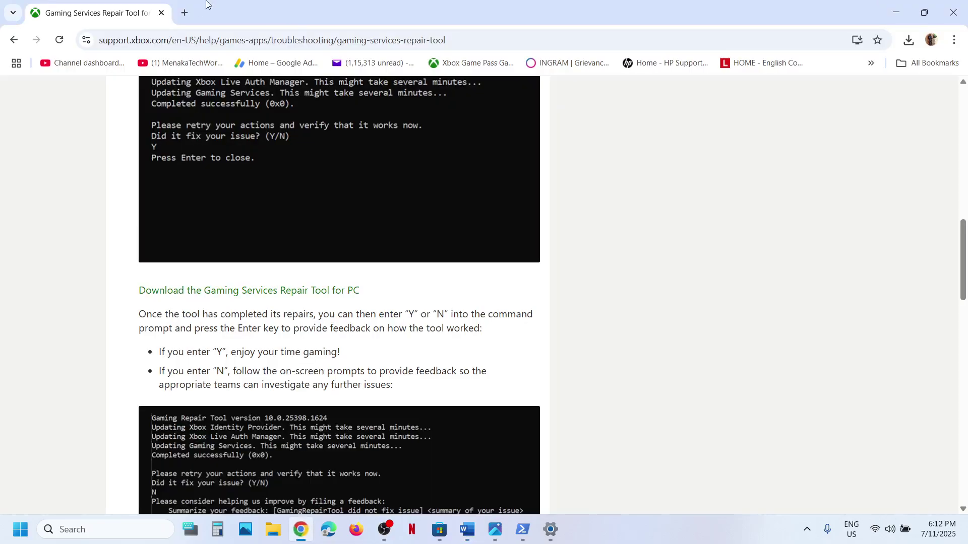
Load the copied xbox.com link in a new tab, then download and open XboxInstaller (2).exe
click(183, 15)
key(ctrl+v)
key(Return)
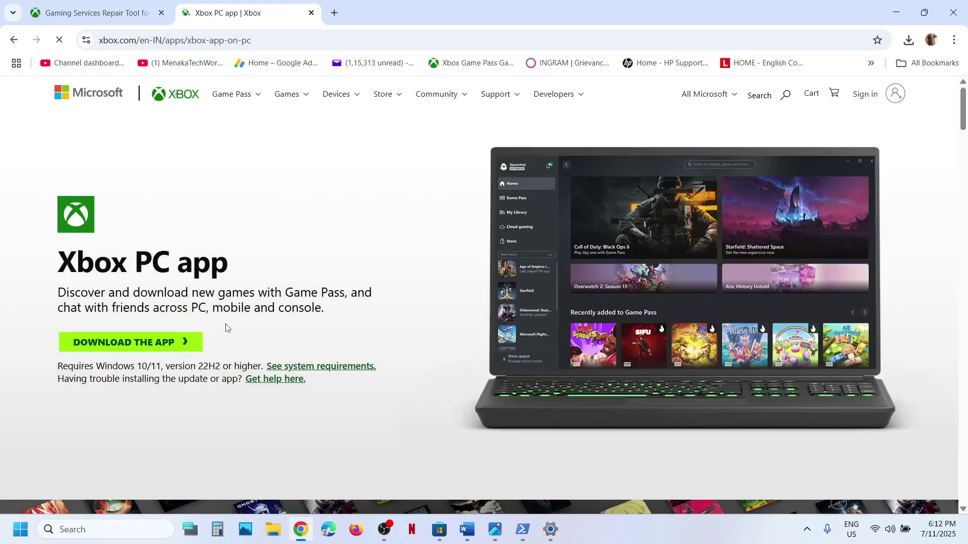
click(151, 341)
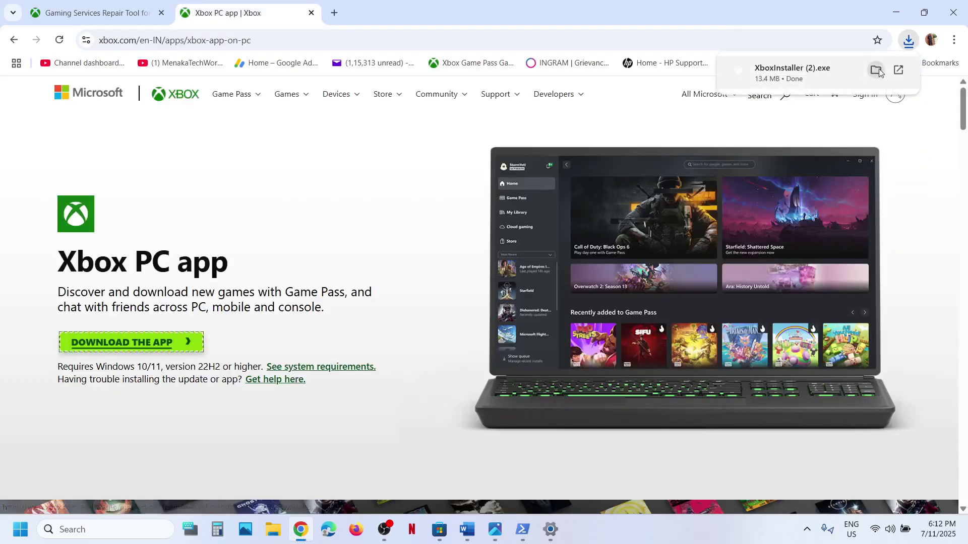
click(818, 76)
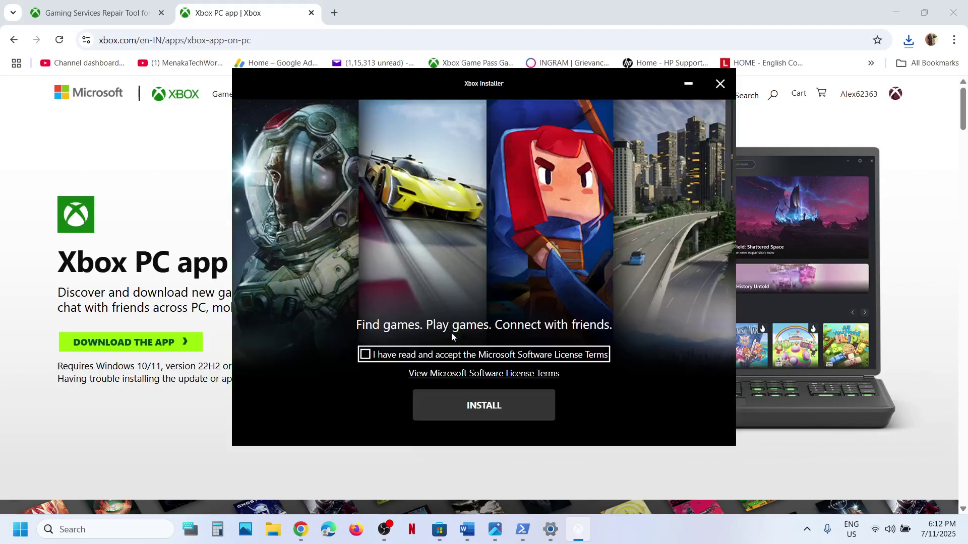
Accept the license terms, install the Xbox app, and launch it with LET'S GO
click(364, 355)
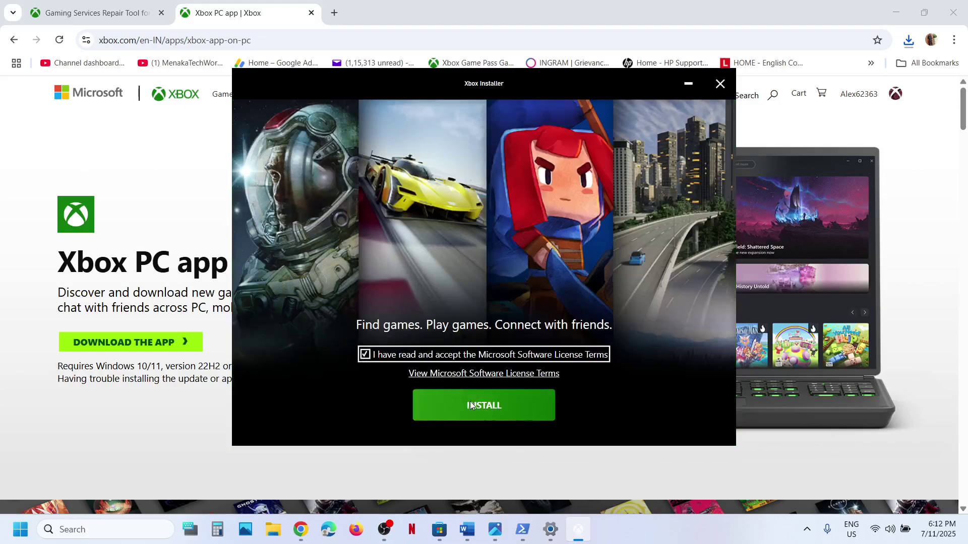
click(473, 407)
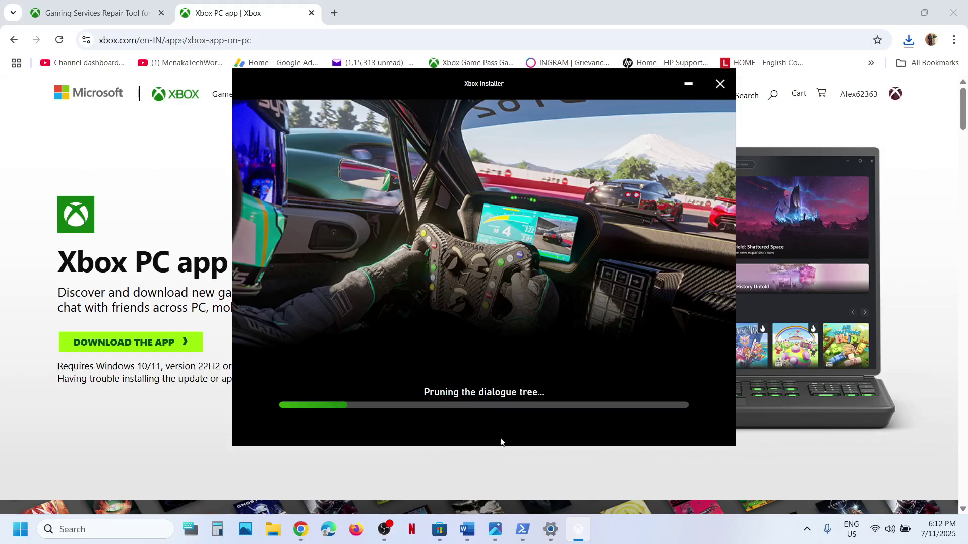
mouse_move(473, 524)
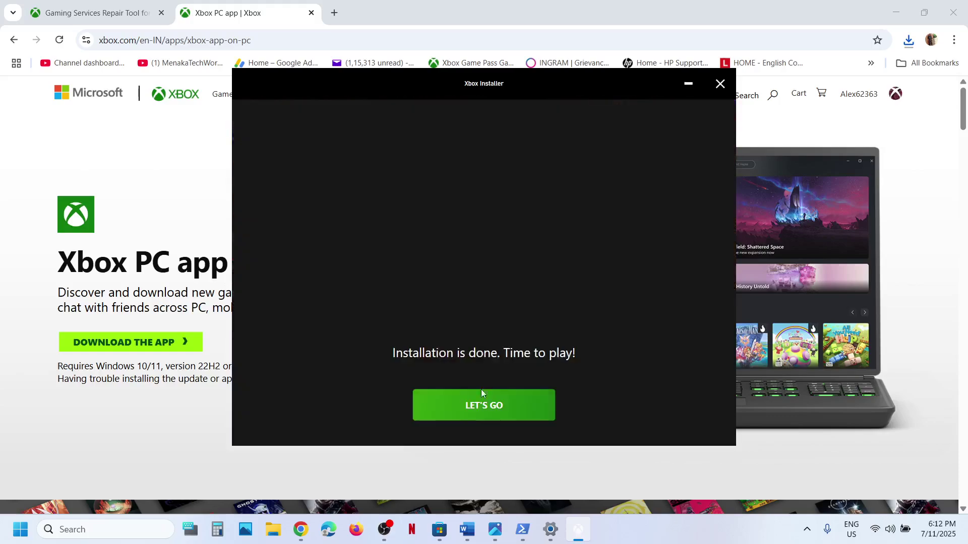
click(481, 392)
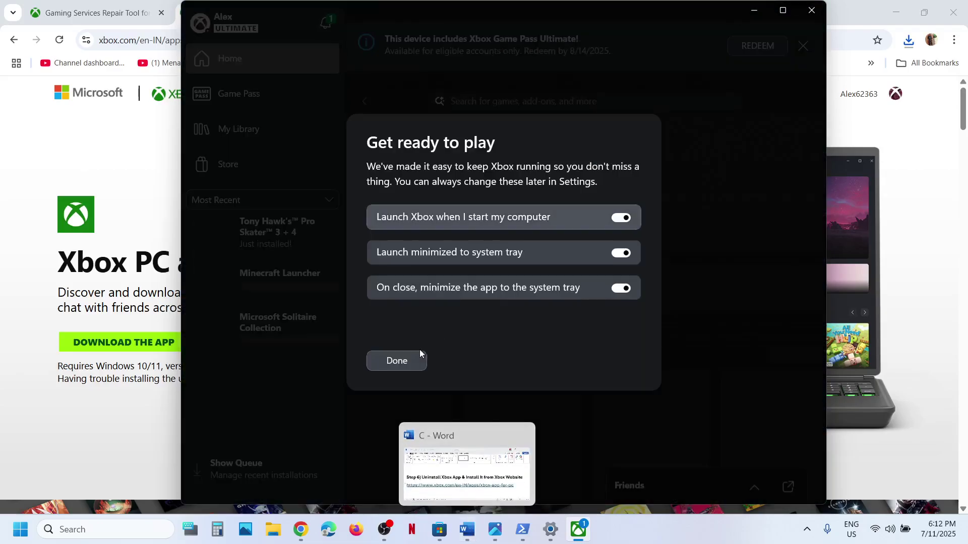
Close the Xbox Get ready to play screen and select the Step 7 heading in Word
click(405, 368)
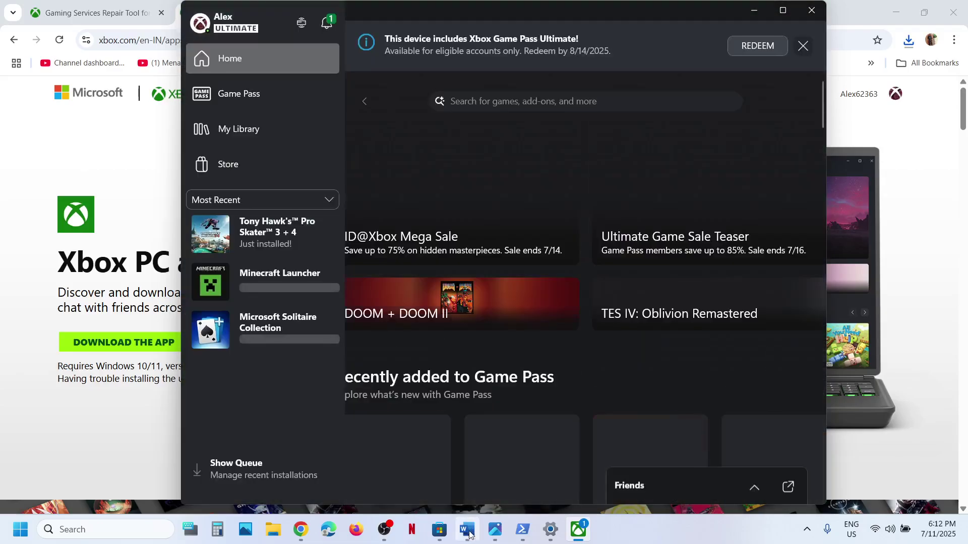
click(467, 529)
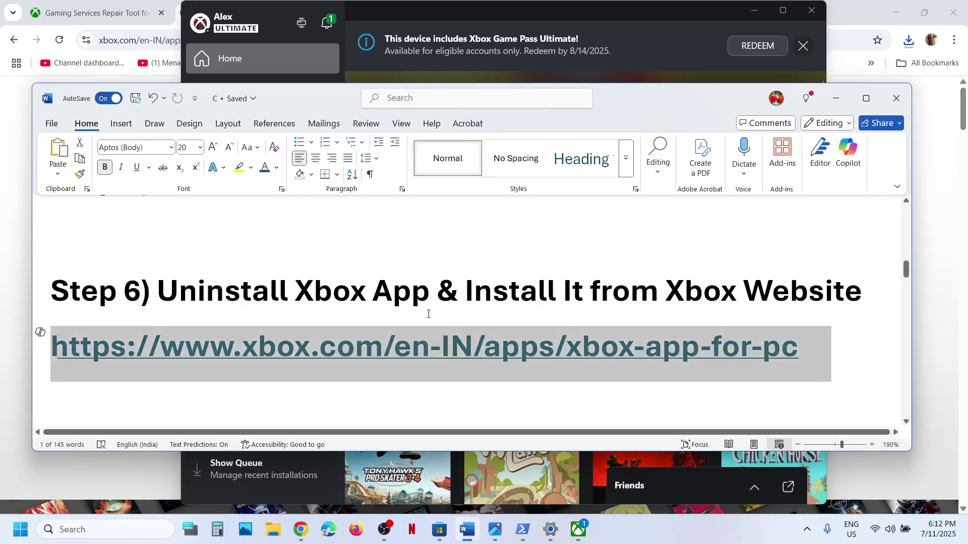
scroll(428, 314, down, 3)
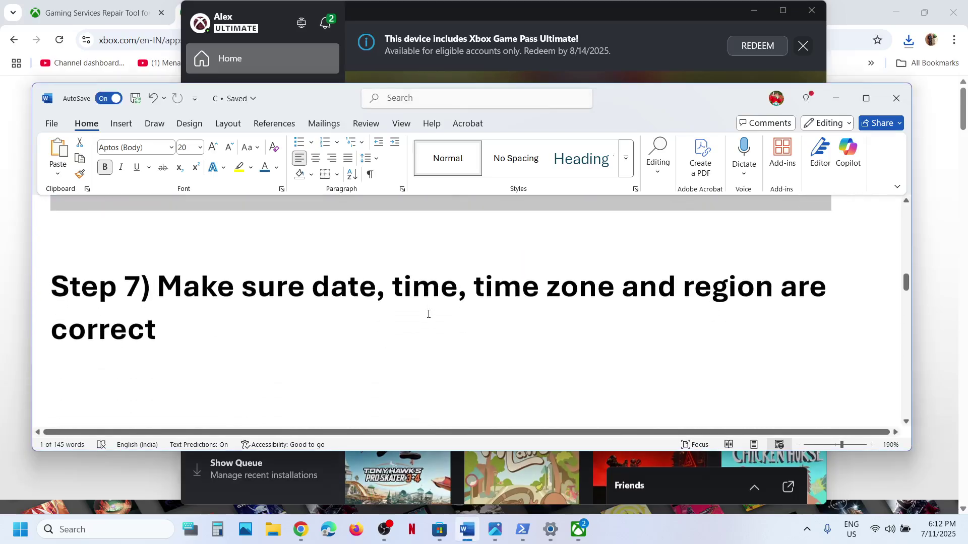
drag(195, 289, 585, 328)
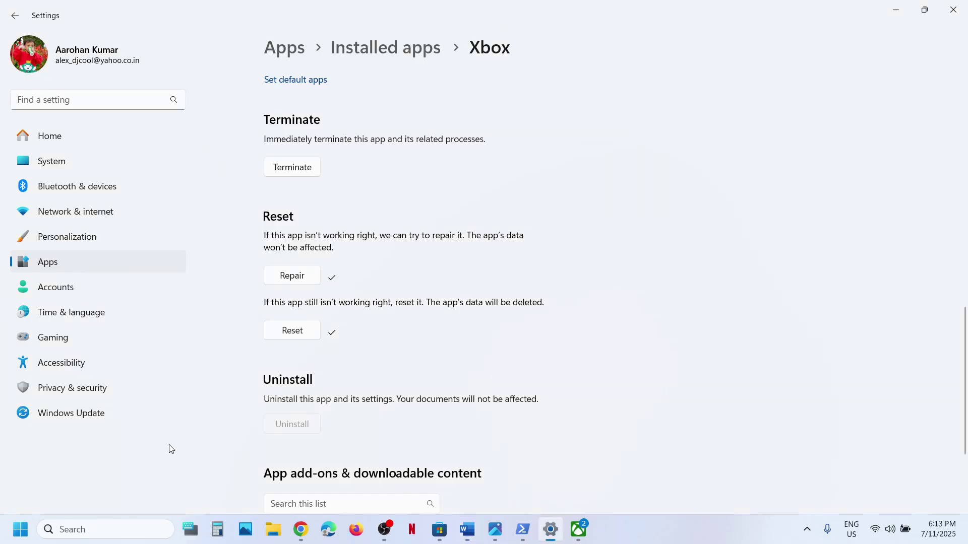
Toggle automatic time zone and automatic time off and on to resync the clock
click(77, 310)
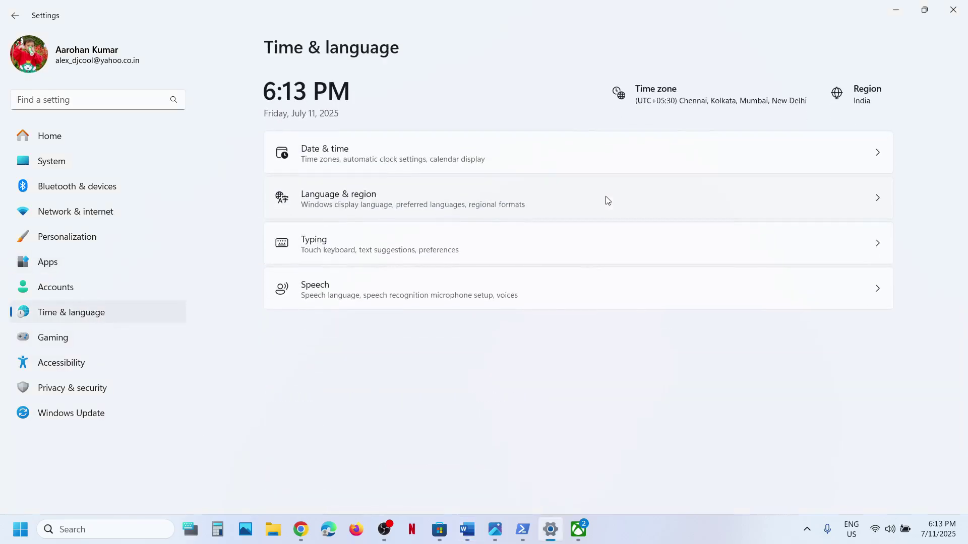
click(455, 195)
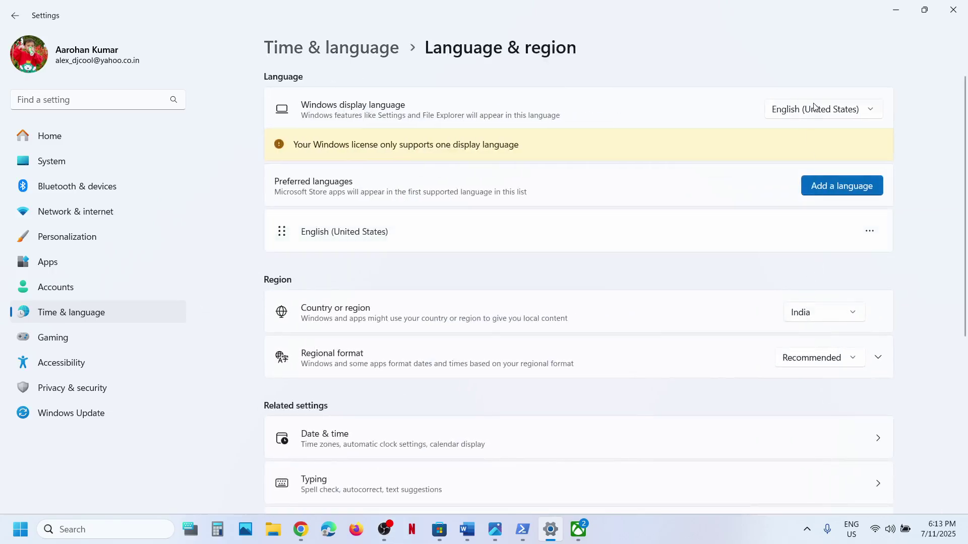
click(76, 312)
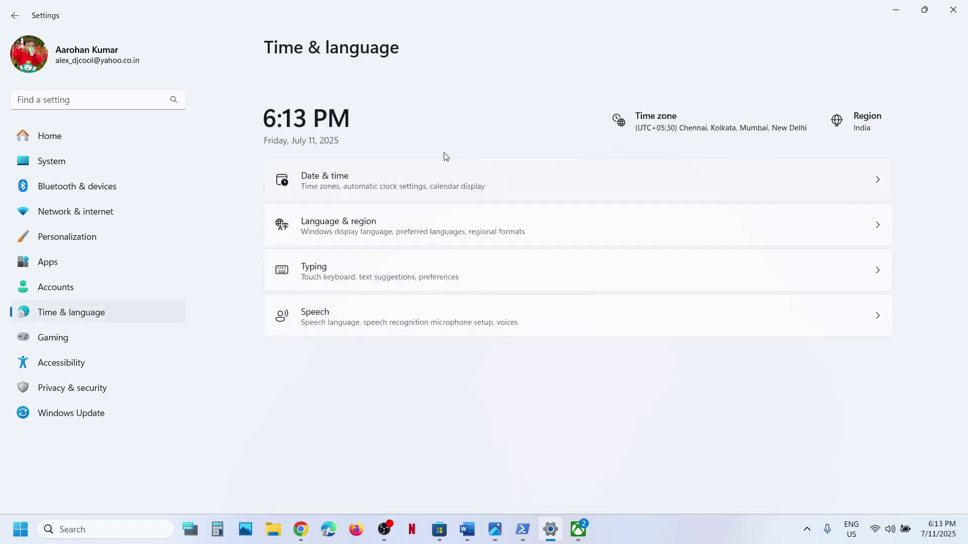
click(335, 159)
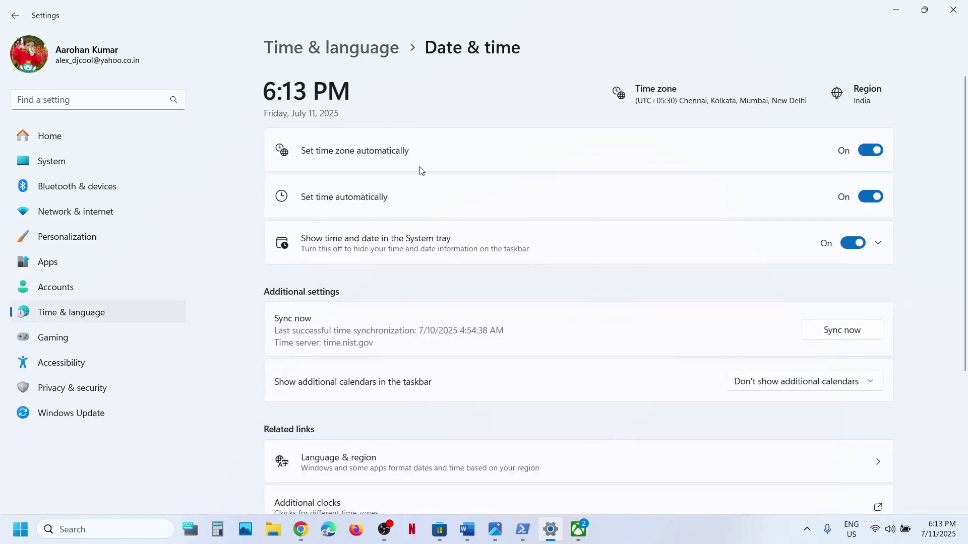
click(868, 151)
click(859, 151)
click(868, 197)
click(853, 196)
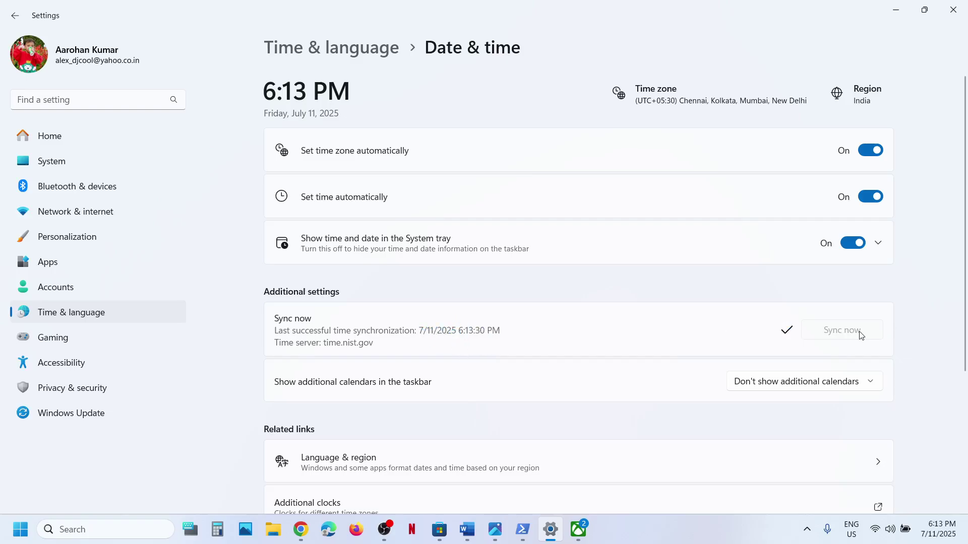
Keep India as the Country or region in Language & region settings
click(80, 315)
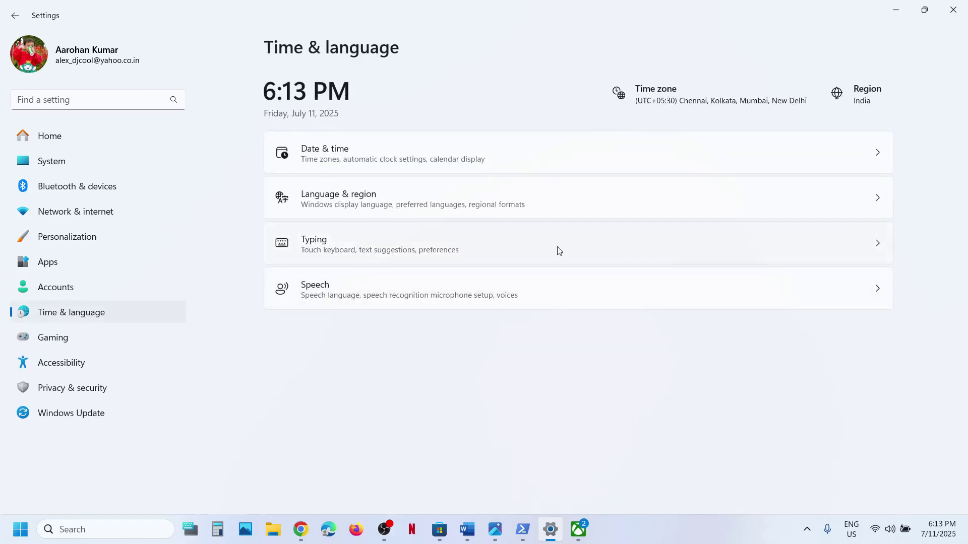
click(526, 208)
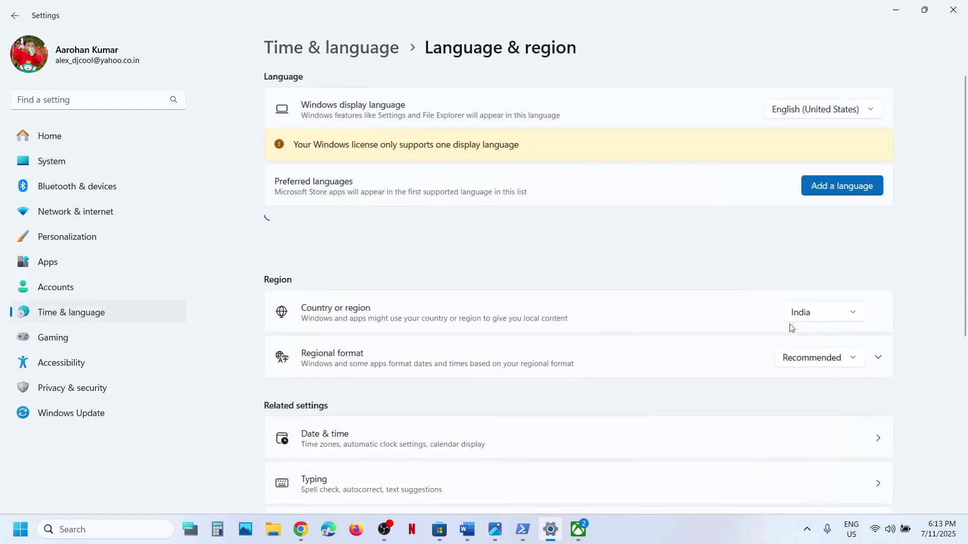
click(818, 319)
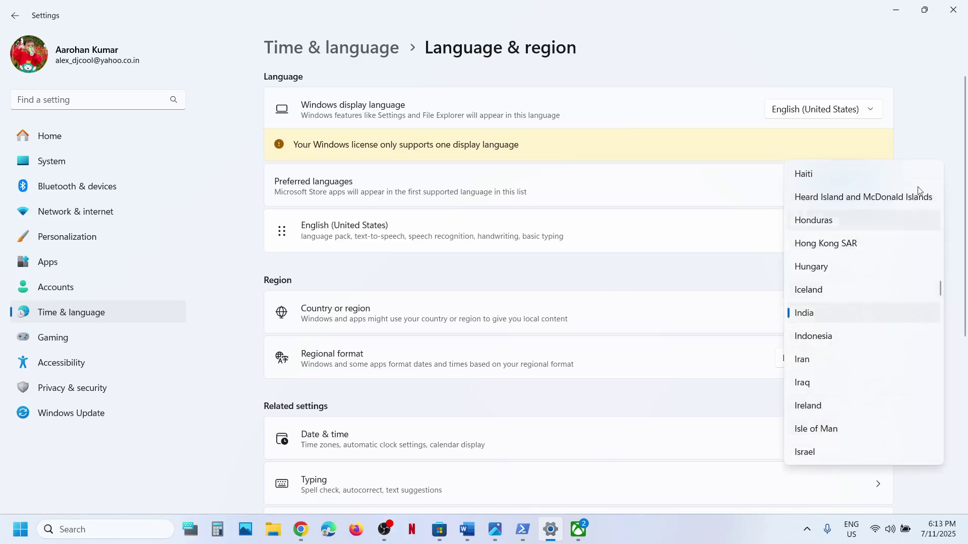
click(934, 148)
Copy 'wsreset' from Step 8 and run it from Windows search to clear the Store cache
click(964, 4)
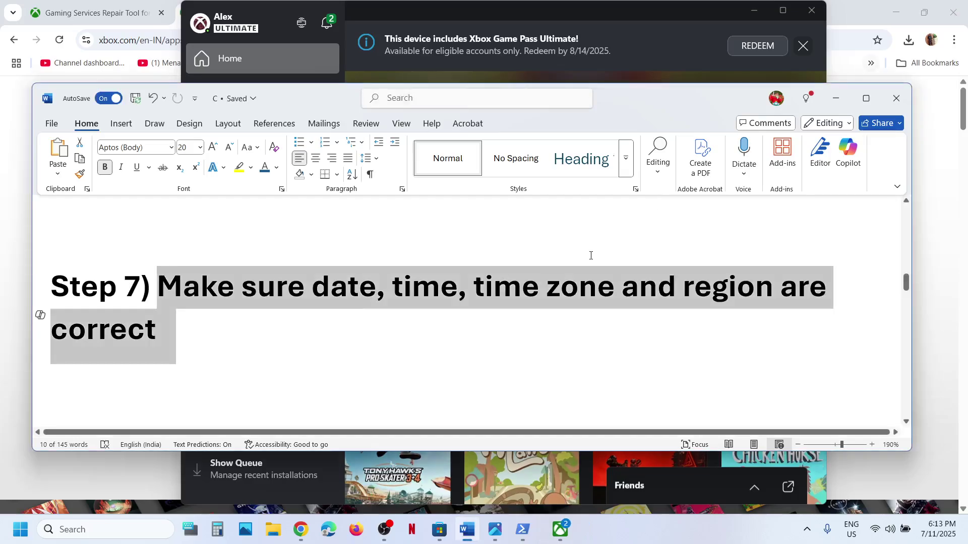
scroll(456, 333, down, 2)
scroll(457, 333, down, 1)
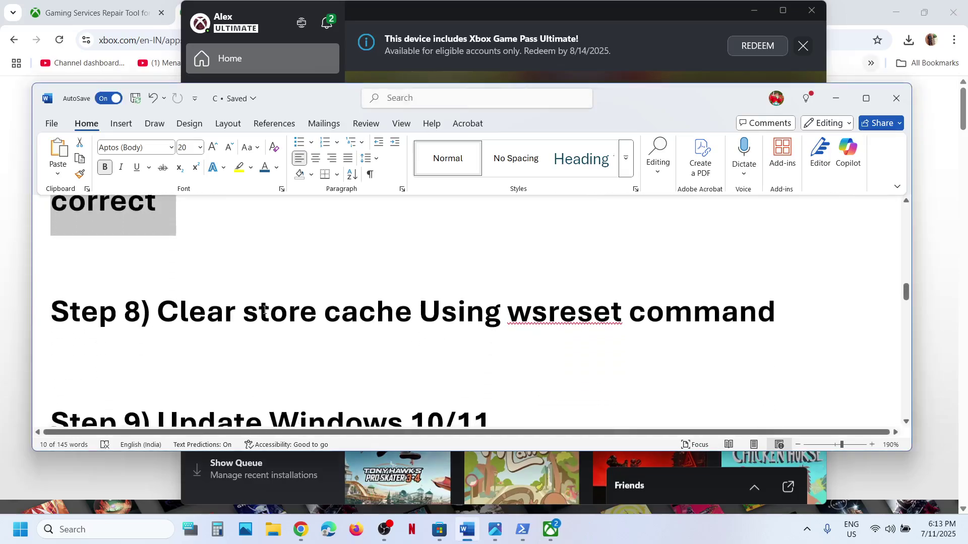
double_click(565, 317)
key(ctrl+c)
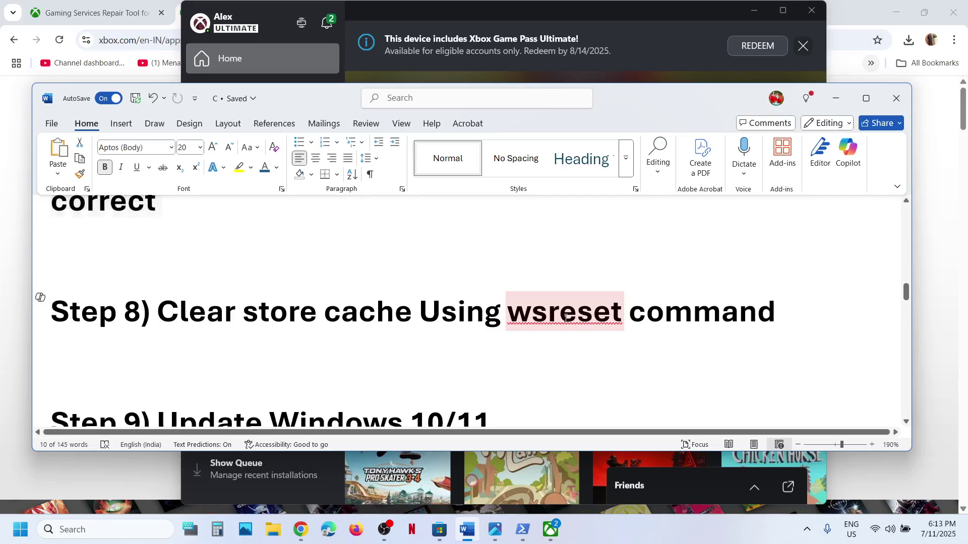
click(99, 529)
key(ctrl+v)
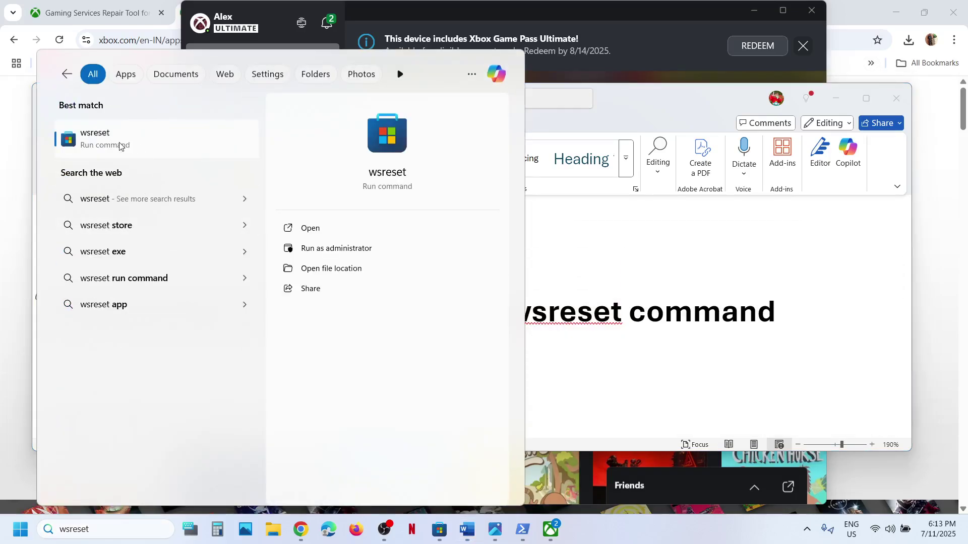
click(120, 147)
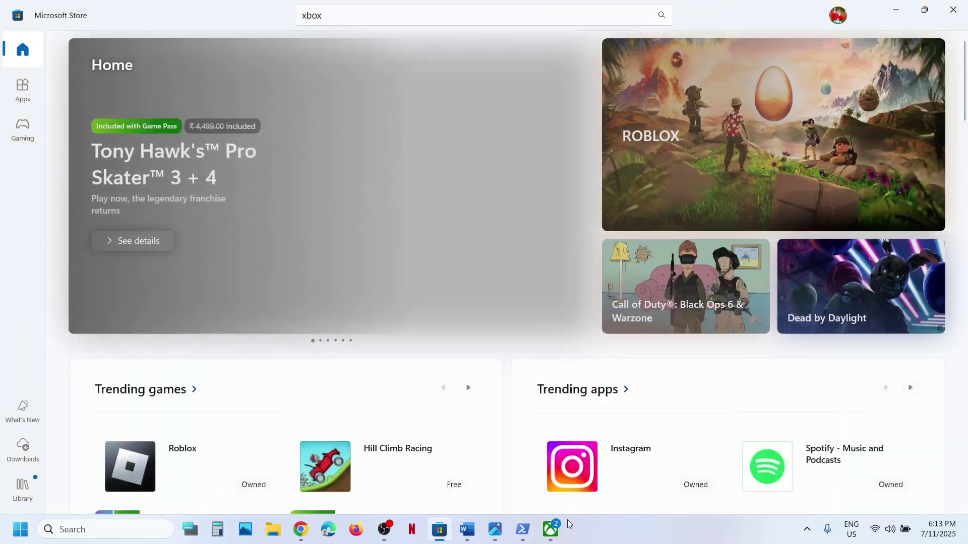
Maximize the Xbox app, then scroll the Word guide down to Step 9
click(551, 530)
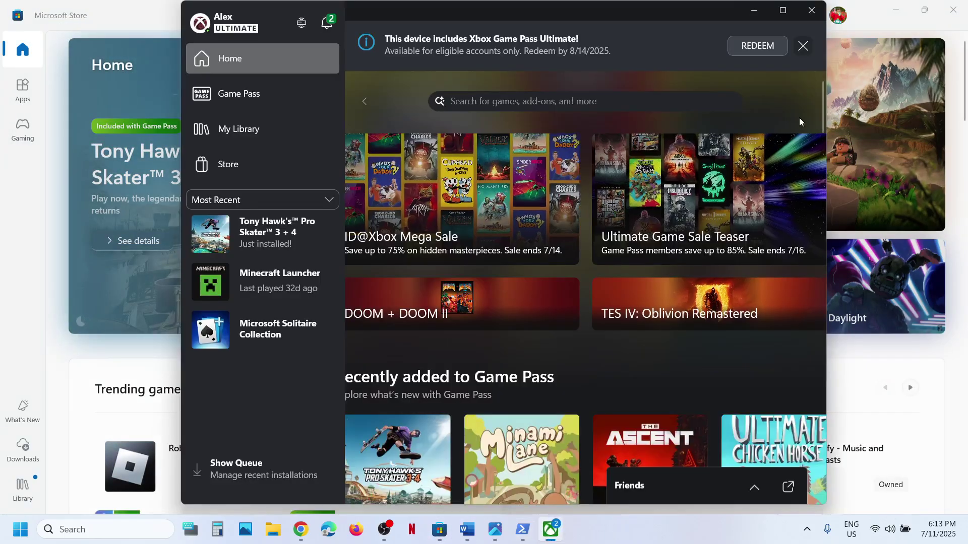
click(783, 10)
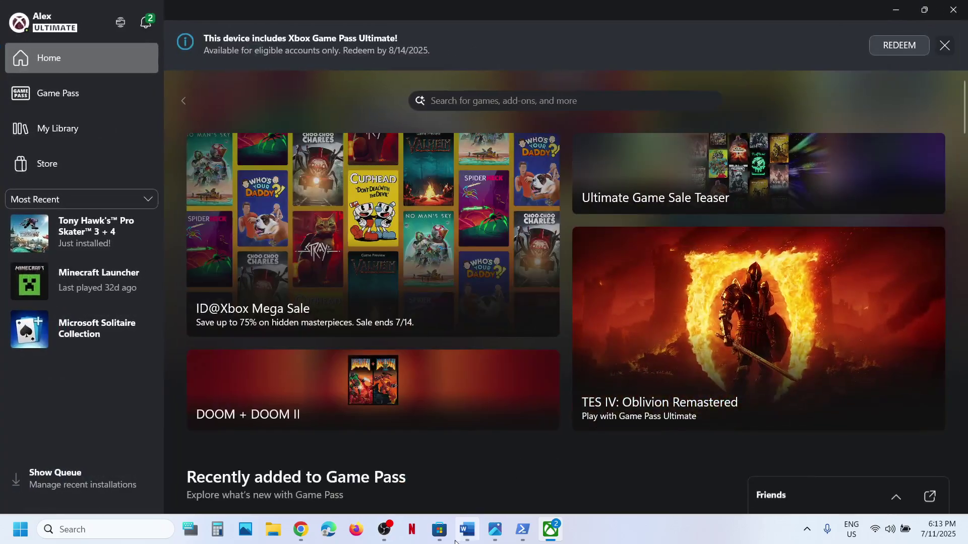
click(467, 530)
scroll(382, 298, down, 2)
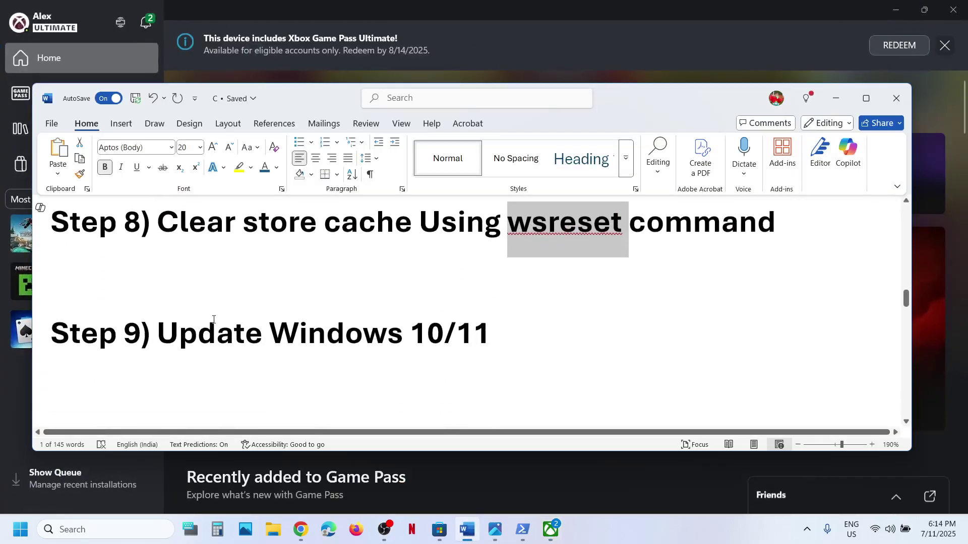
Change the Step 9 heading to 'Windows 11' and start checking for Windows updates
click(440, 333)
key(BackSpace)
key(BackSpace)
key(Delete)
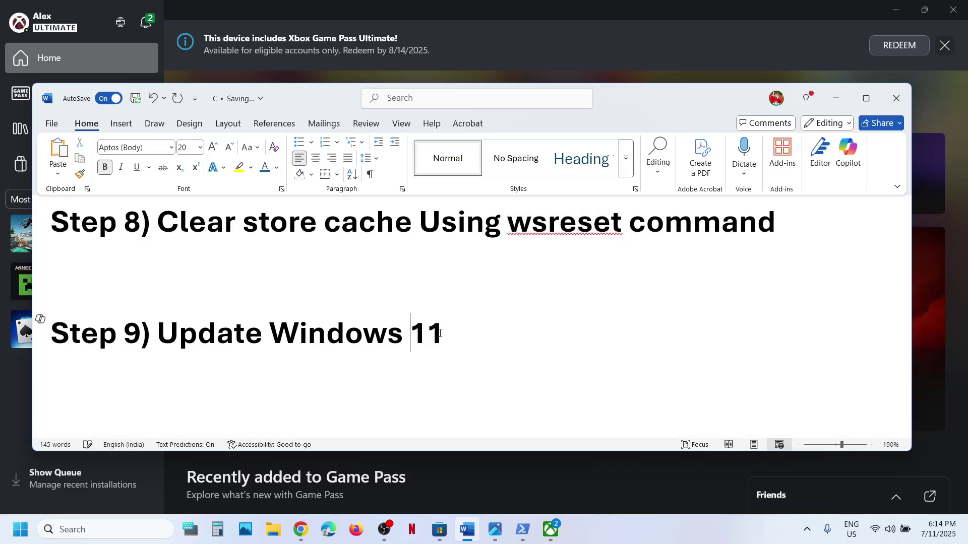
key(super+i)
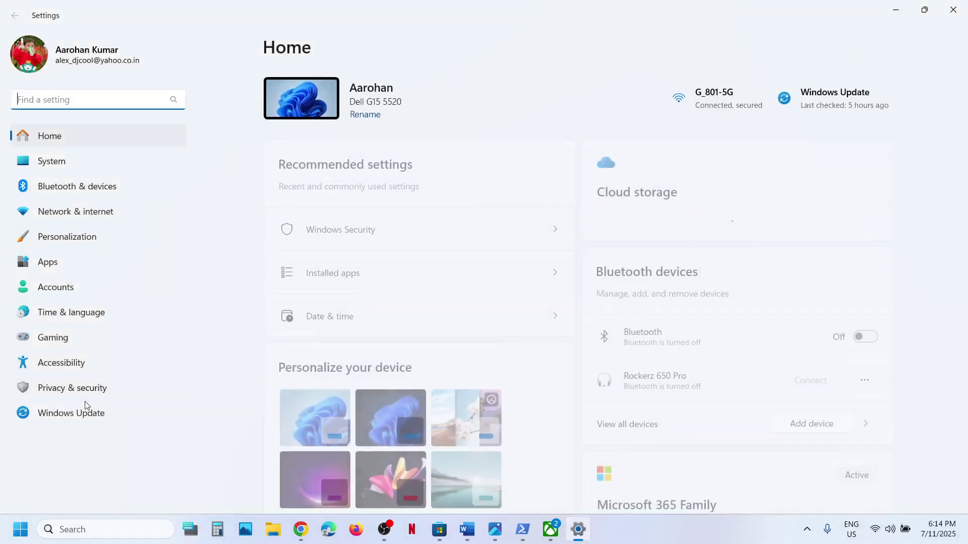
click(74, 414)
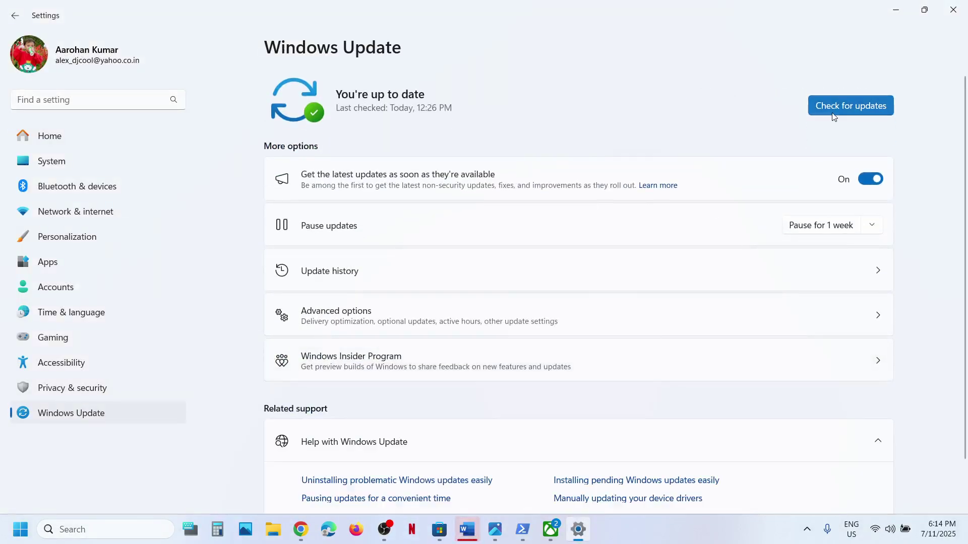
click(834, 116)
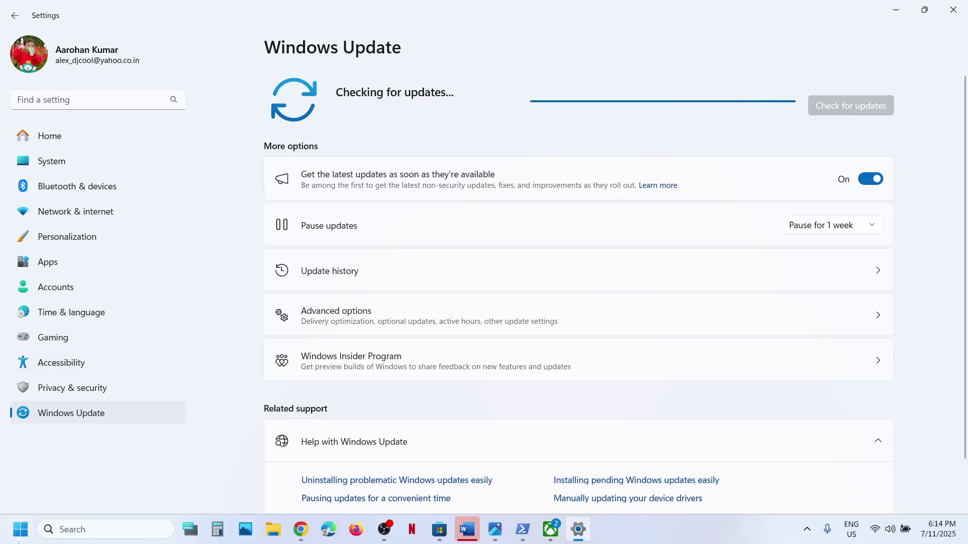
View the Start menu power options without restarting, then return to the Word guide
click(19, 539)
click(366, 486)
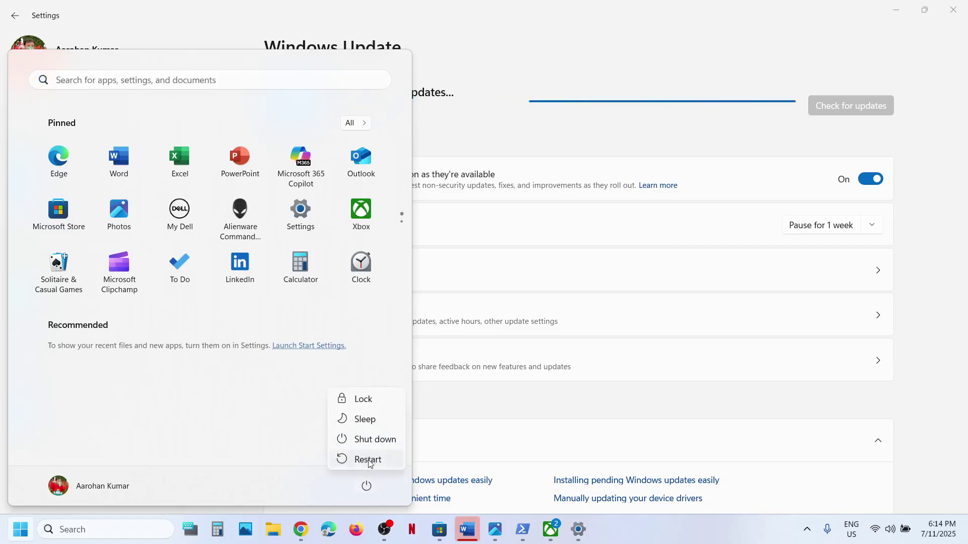
click(550, 530)
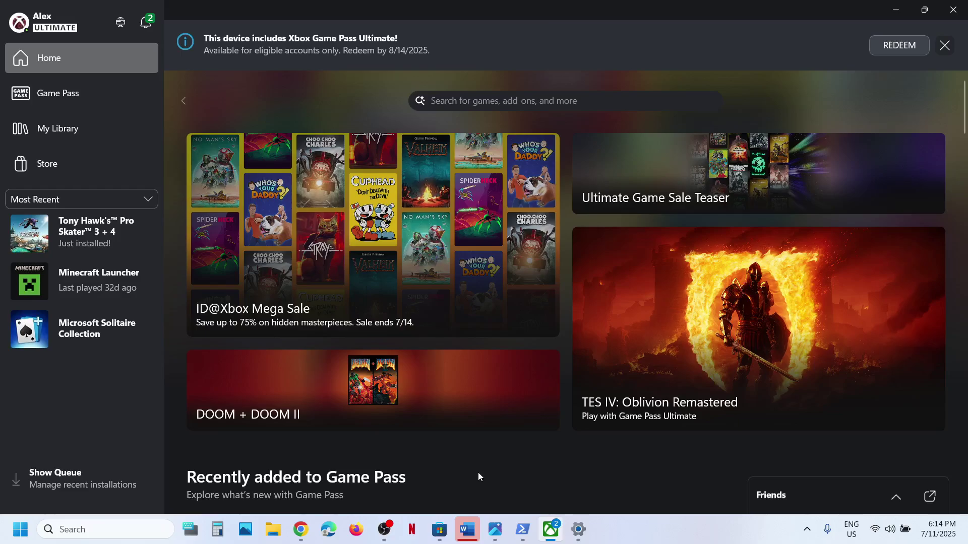
click(467, 529)
Copy the Step 10 Xbox Identity Provider store link from the Word guide
click(499, 91)
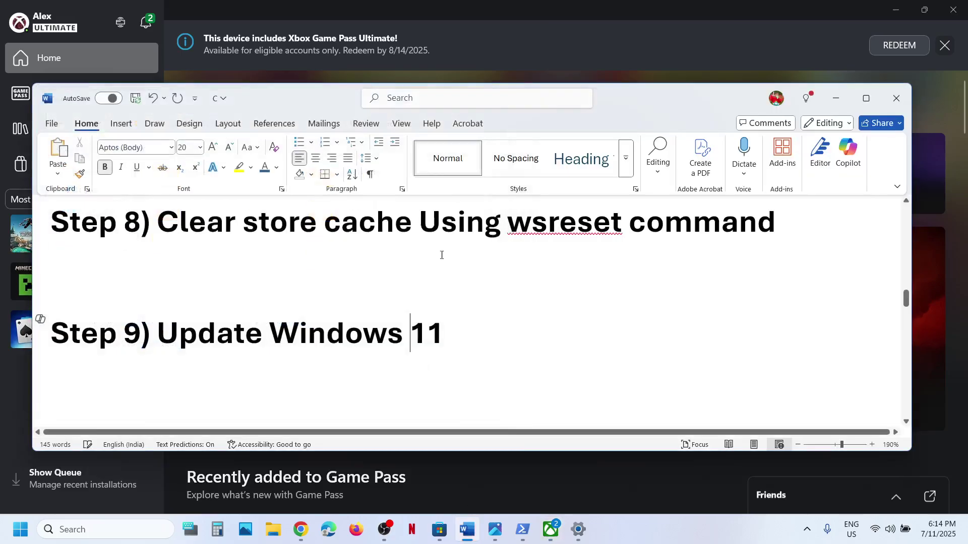
scroll(430, 294, down, 3)
scroll(298, 326, down, 2)
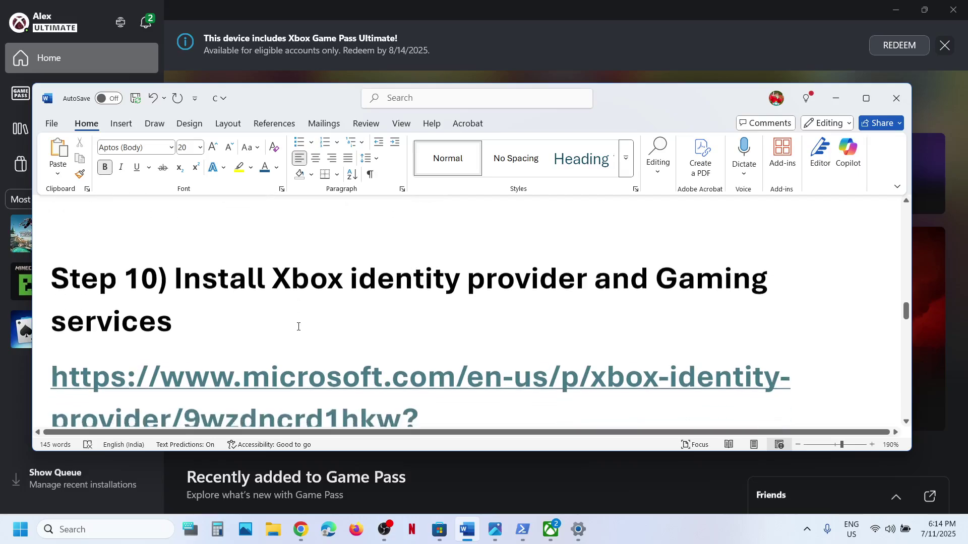
scroll(462, 334, down, 2)
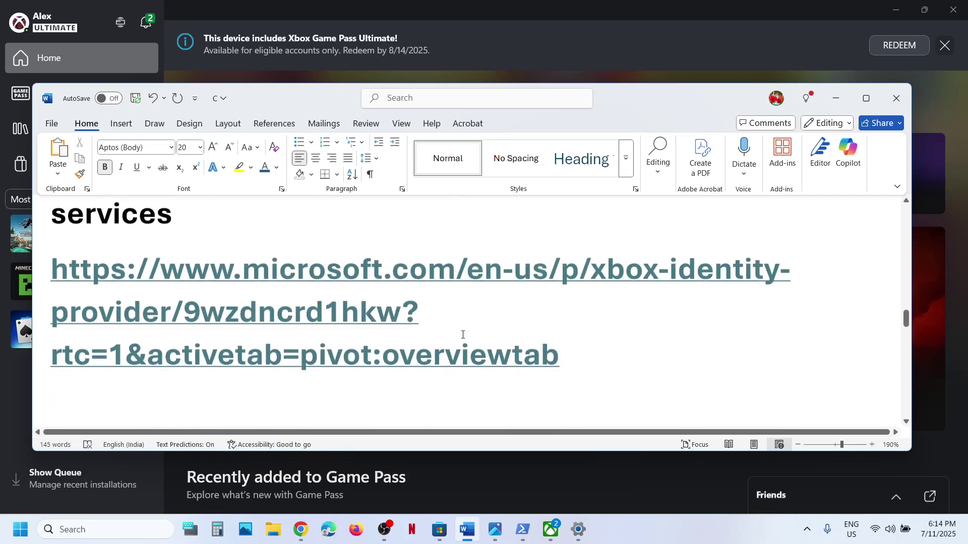
triple_click(530, 338)
right_click(114, 277)
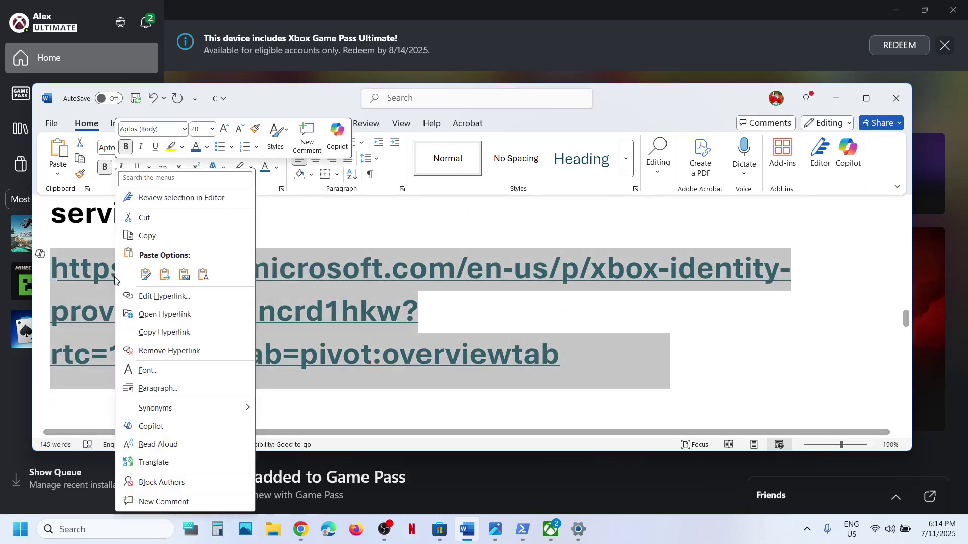
click(161, 239)
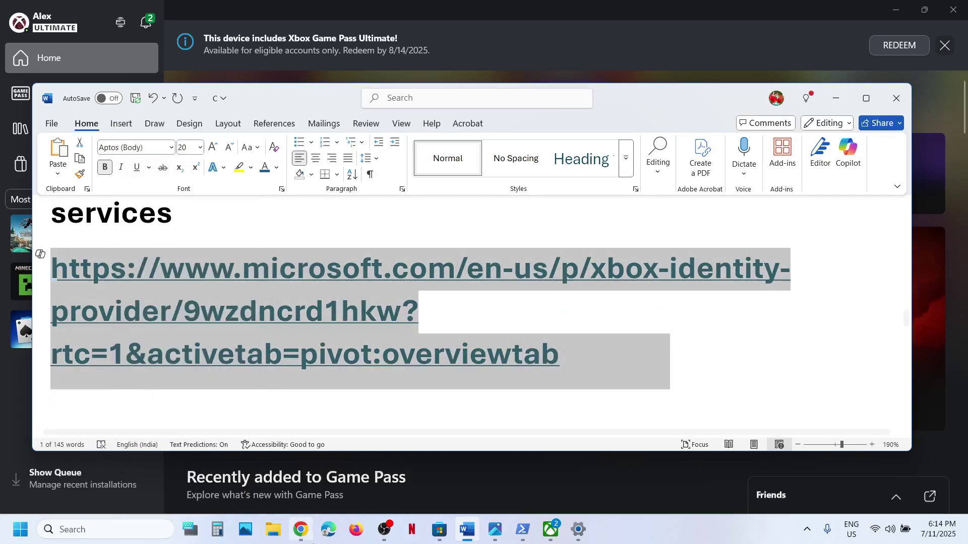
click(301, 529)
Load the Xbox Identity Provider store link in a new tab and let it open Microsoft Store
click(334, 10)
key(ctrl+v)
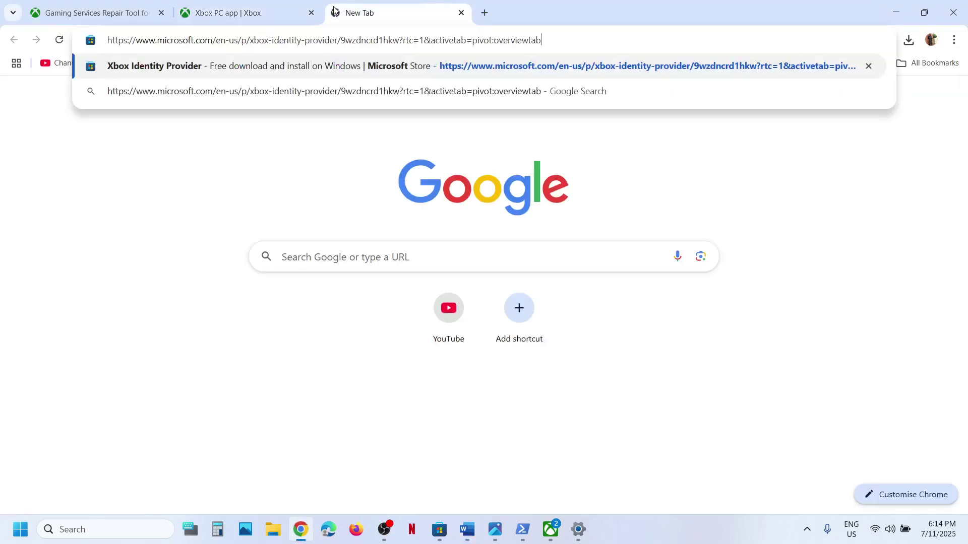
key(Return)
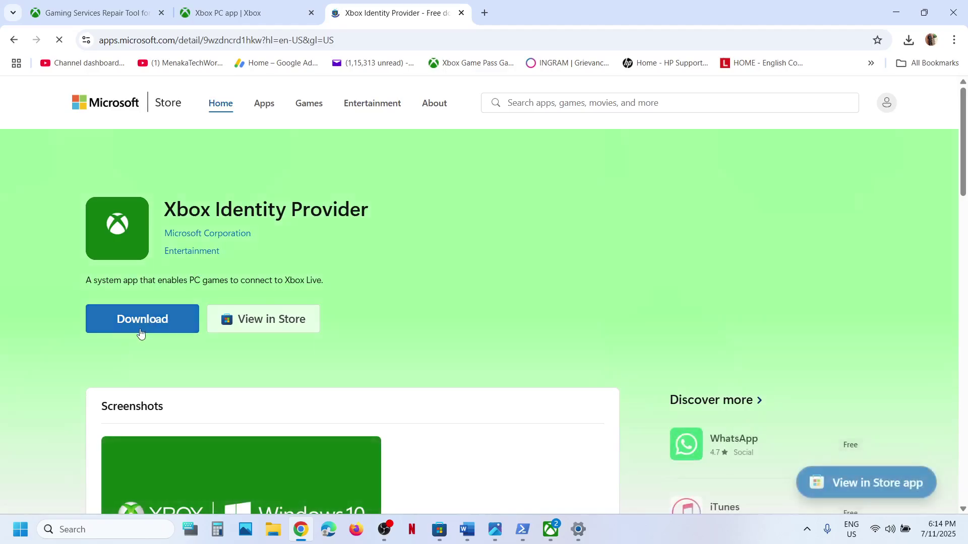
click(140, 331)
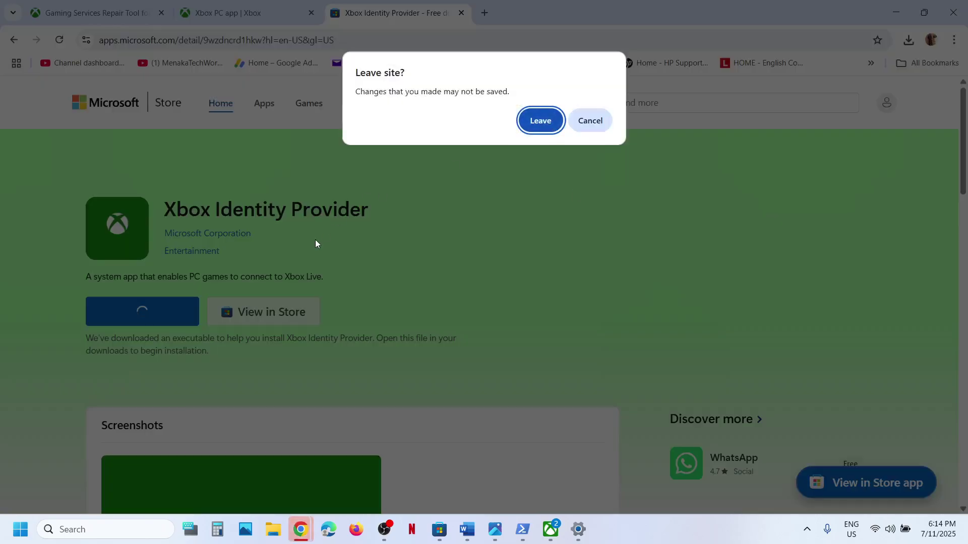
click(599, 122)
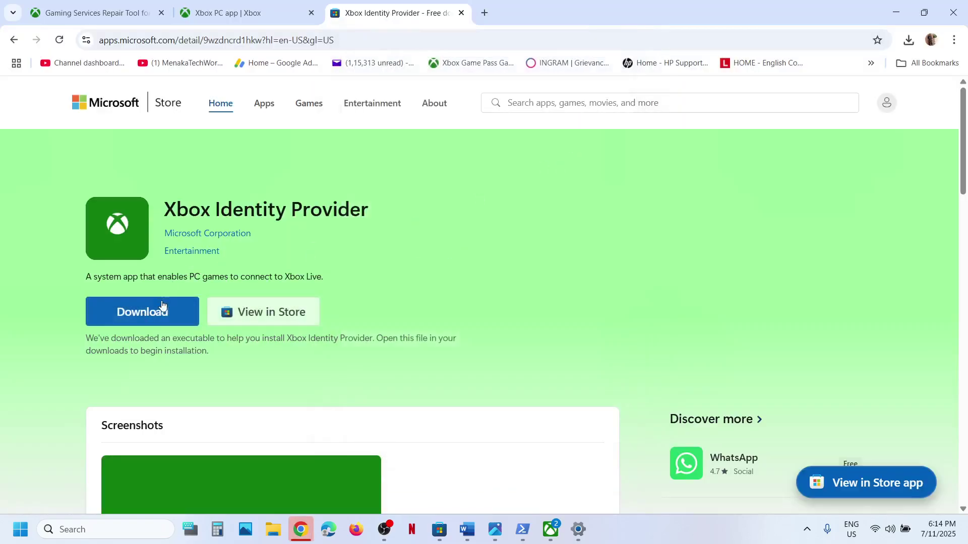
click(162, 308)
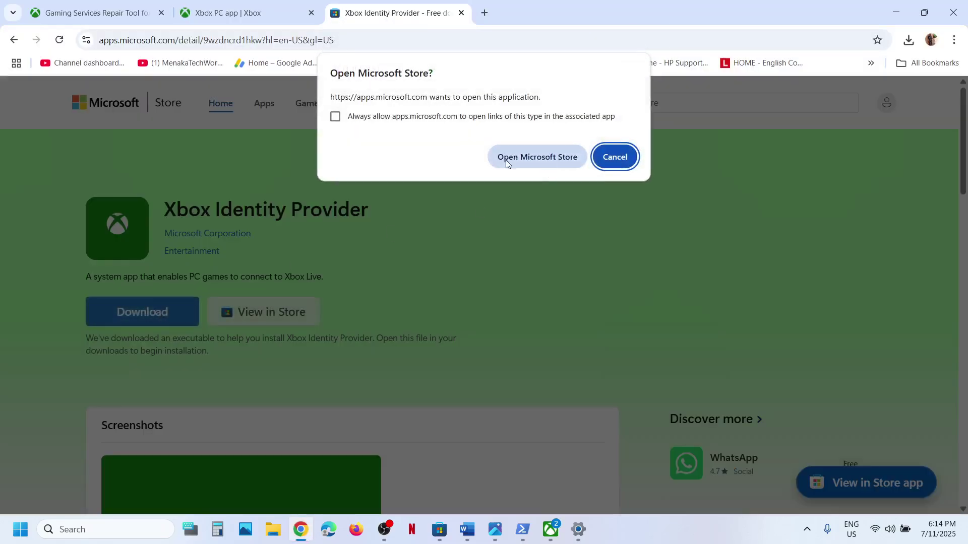
click(536, 156)
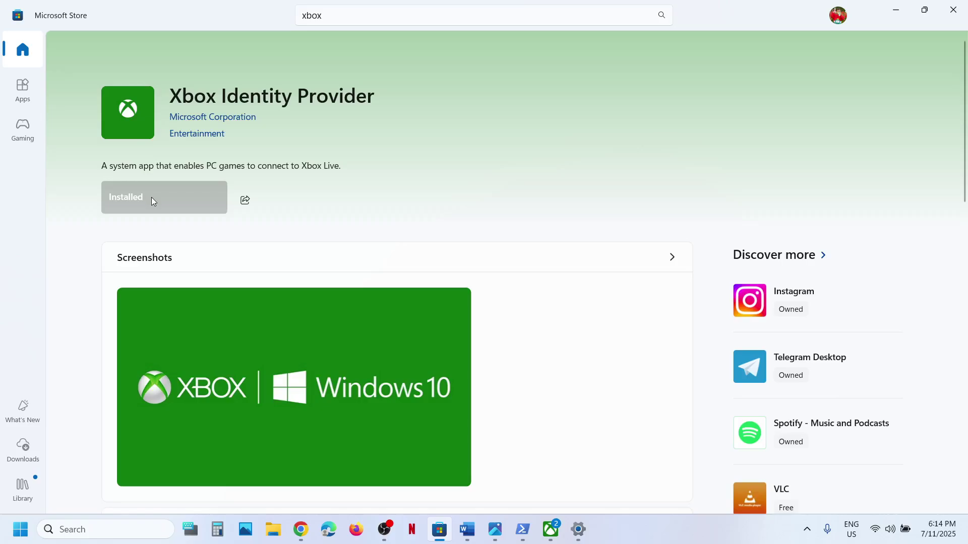
Bring the Word notes back in front and scroll to the Step 11 service list
click(467, 529)
scroll(420, 381, down, 3)
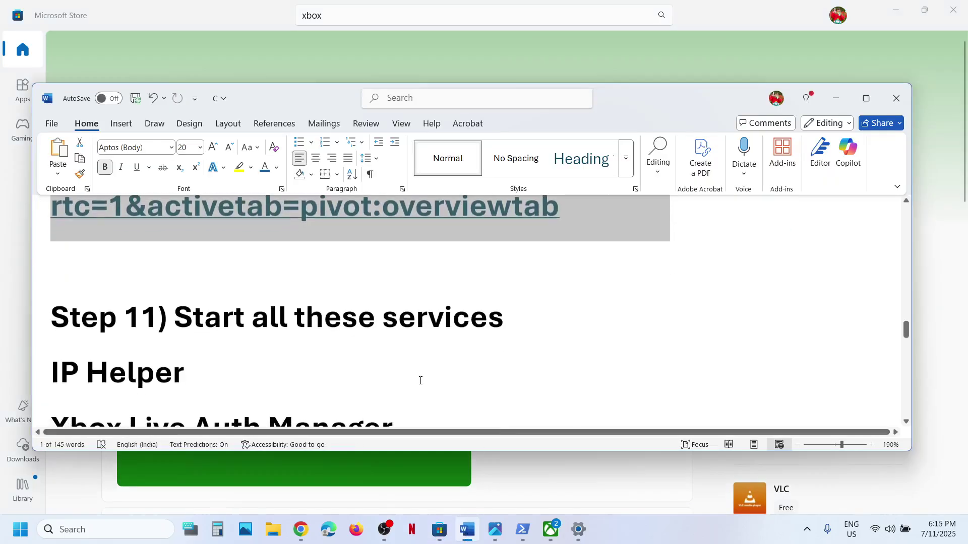
Maximize the Word notes and open the Services app by searching 'serv'
scroll(421, 380, down, 2)
click(866, 98)
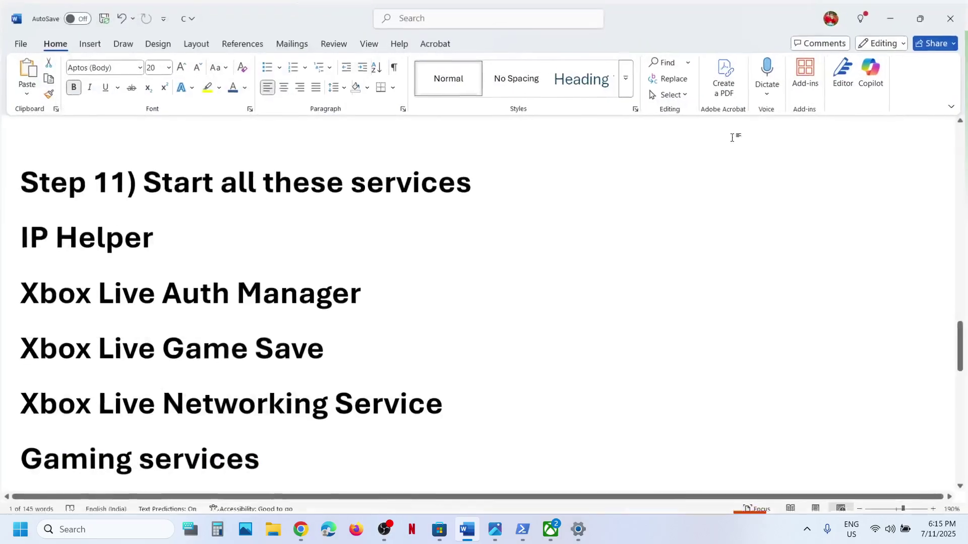
scroll(417, 278, down, 3)
click(107, 534)
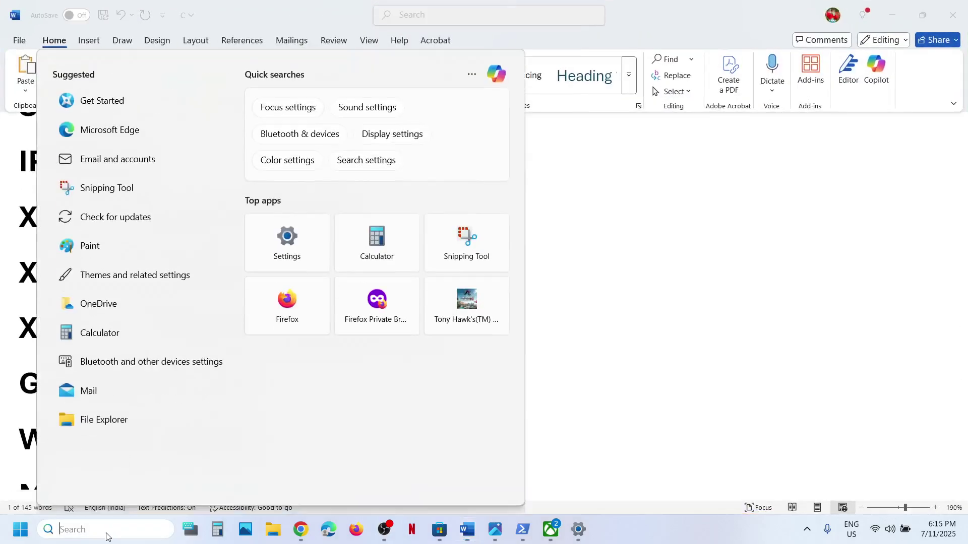
text(services)
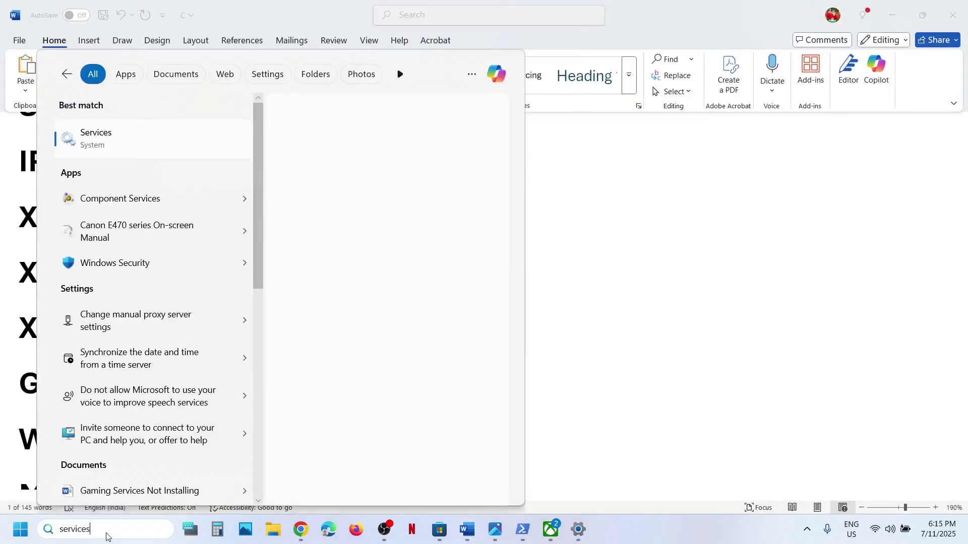
key(Return)
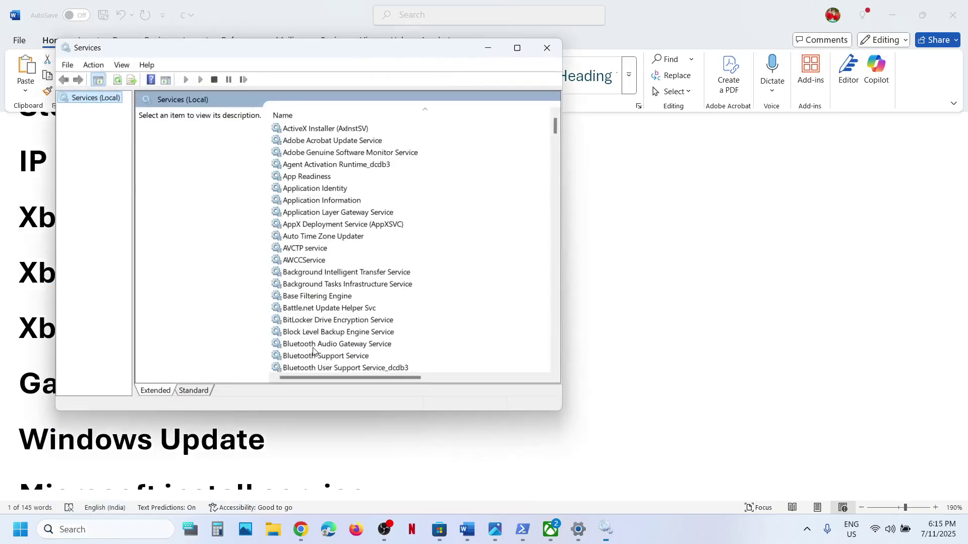
Set the IP Helper service's startup type to Automatic and apply it
click(524, 49)
click(301, 310)
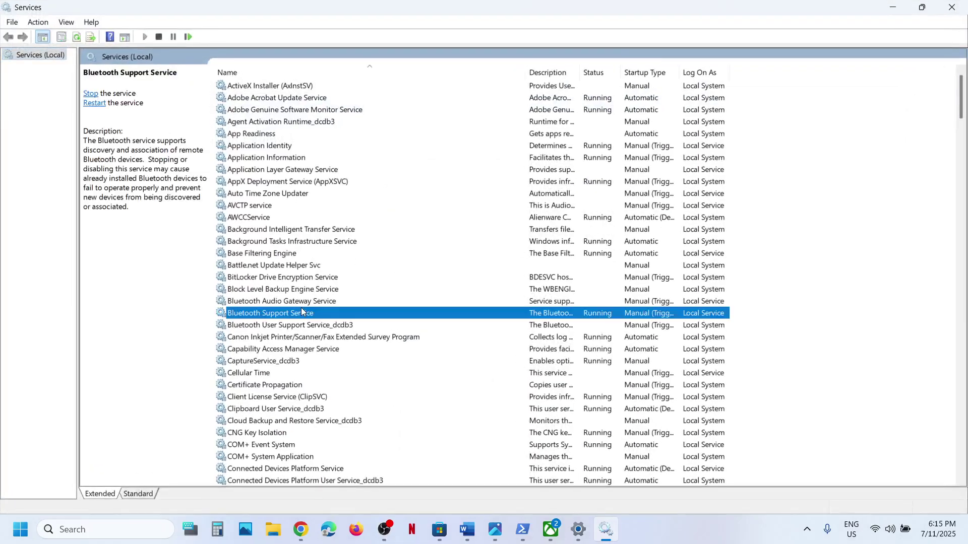
key(i)
click(255, 305)
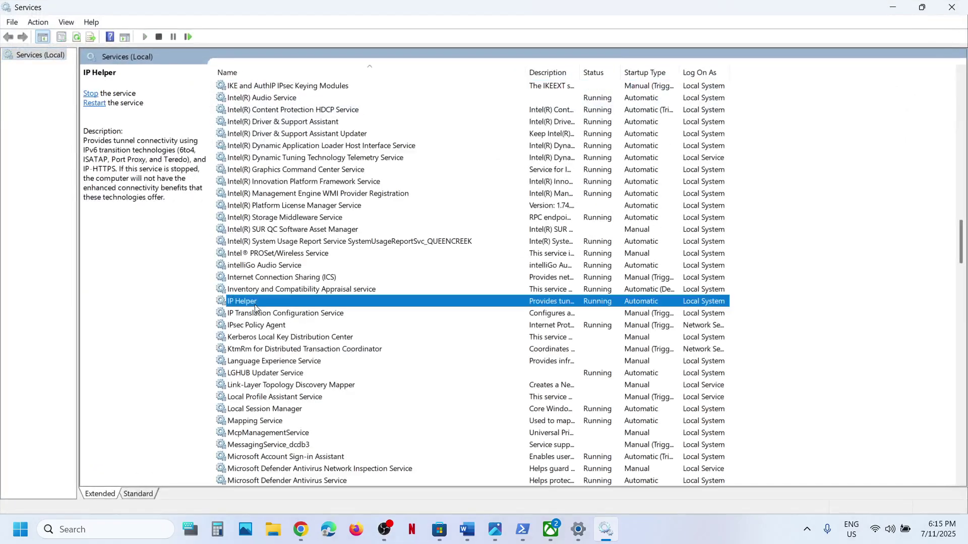
double_click(281, 302)
click(454, 249)
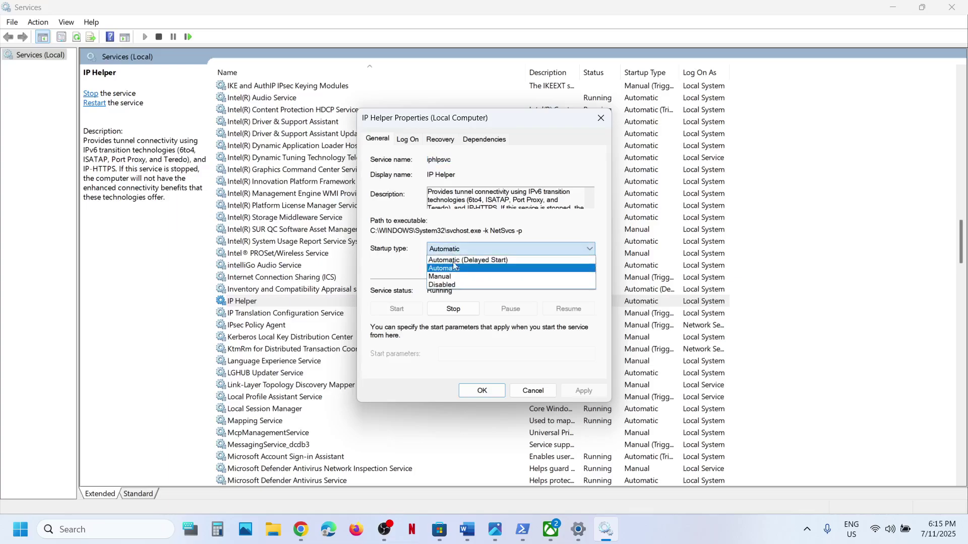
click(444, 268)
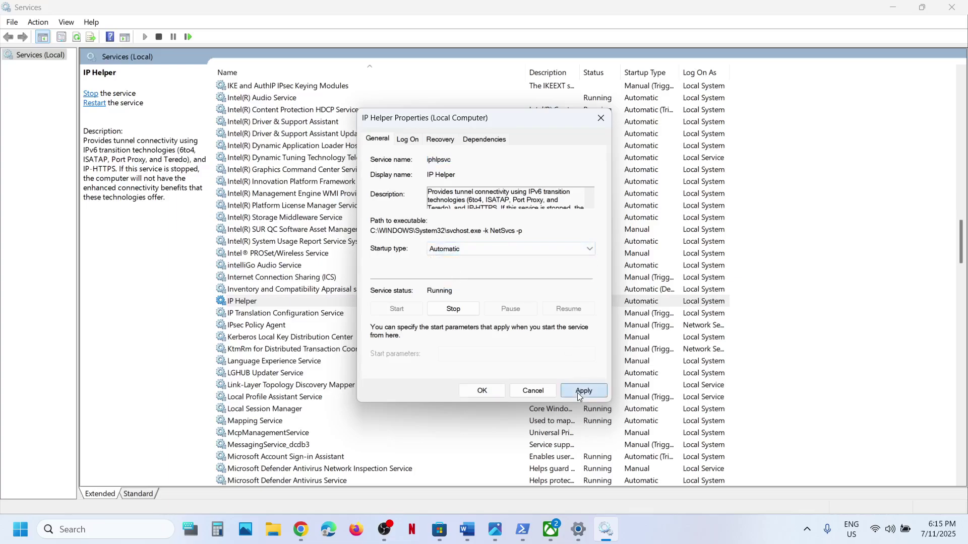
click(577, 392)
click(470, 391)
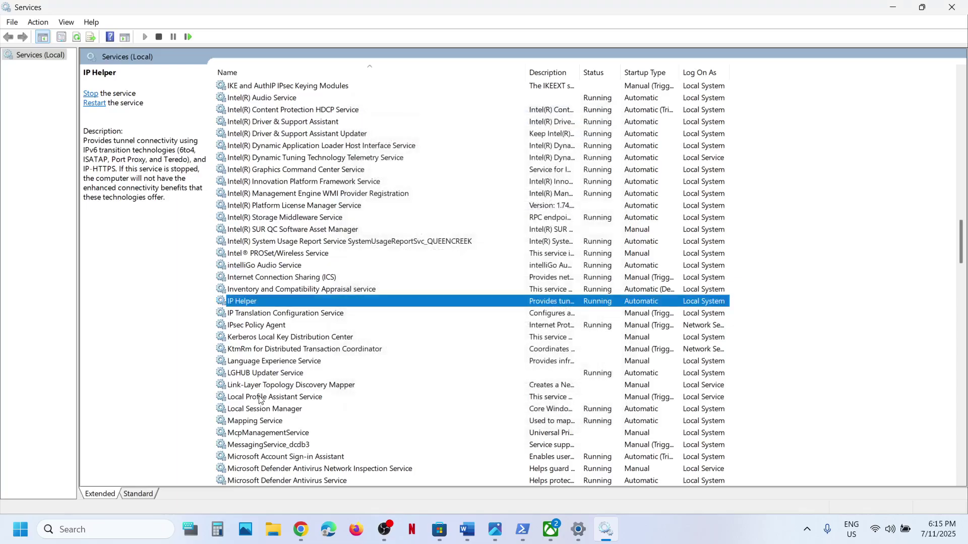
click(260, 397)
key(x)
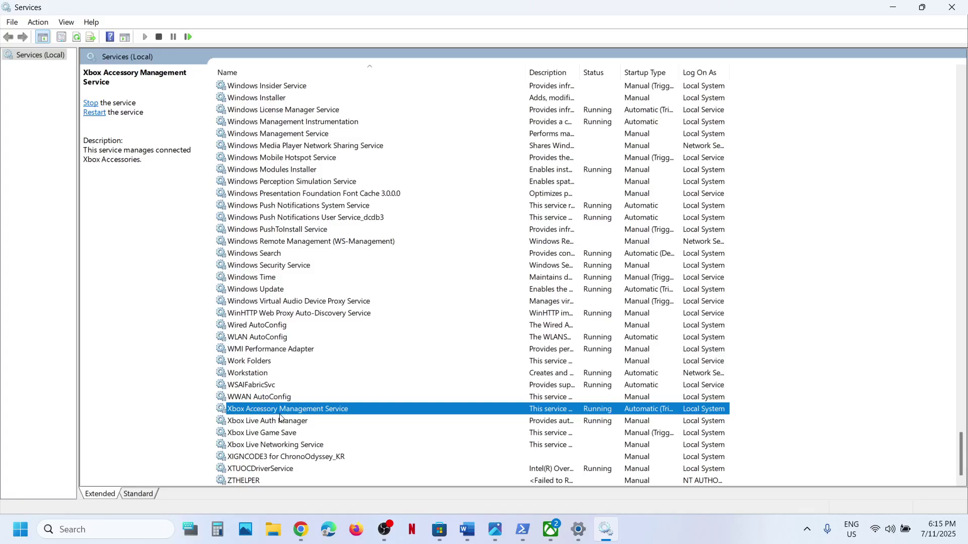
Set Xbox Accessory Management Service's startup type to Automatic
key(Return)
click(463, 257)
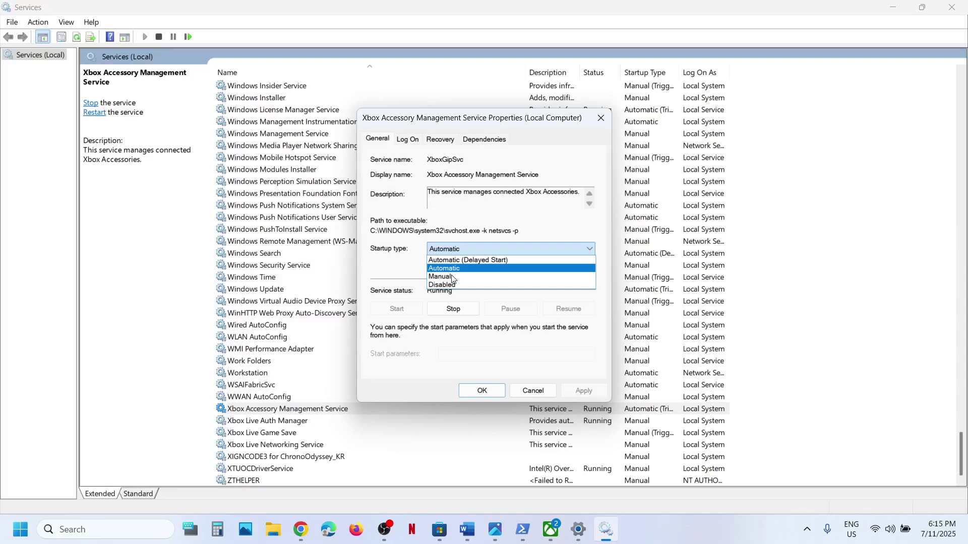
click(454, 268)
click(583, 391)
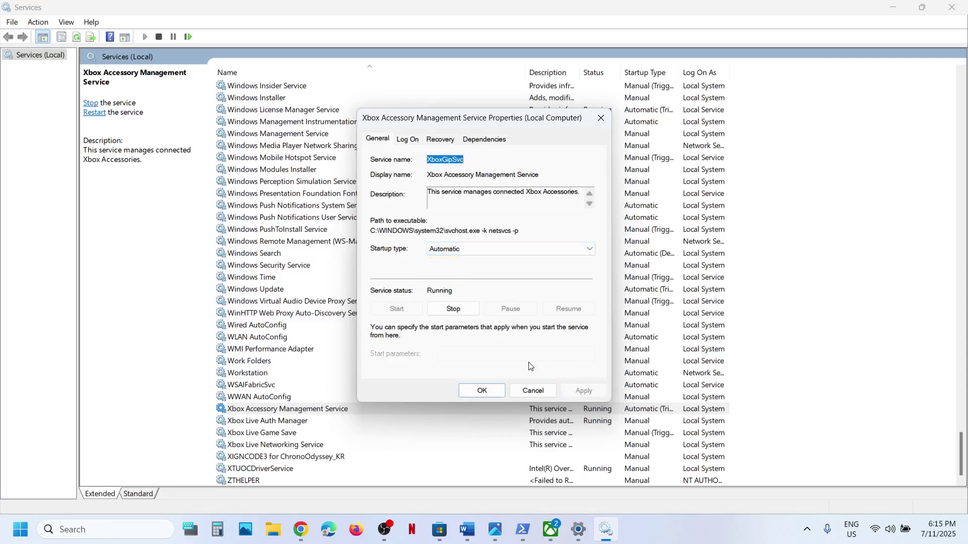
click(476, 392)
Set Xbox Live Auth Manager's startup type to Automatic
key(Down)
key(Return)
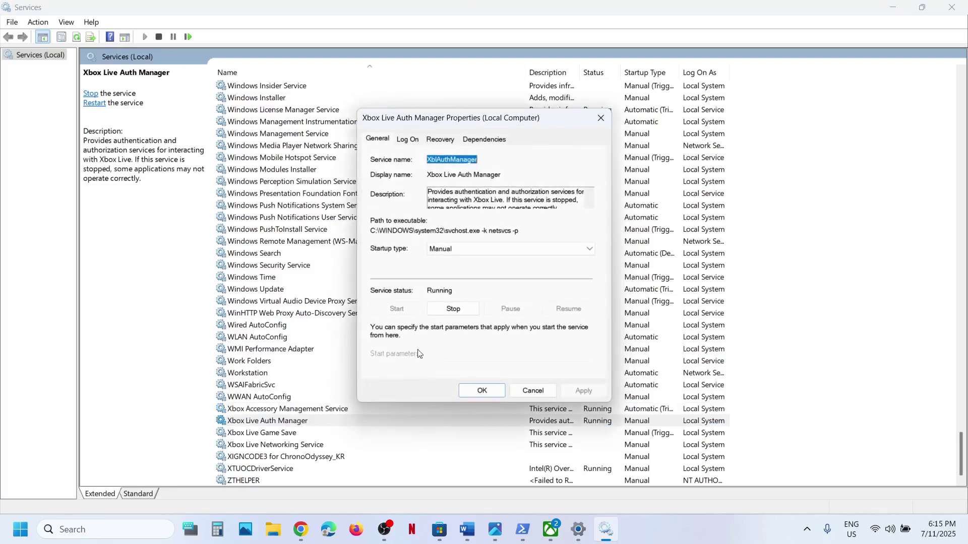
click(486, 249)
click(453, 269)
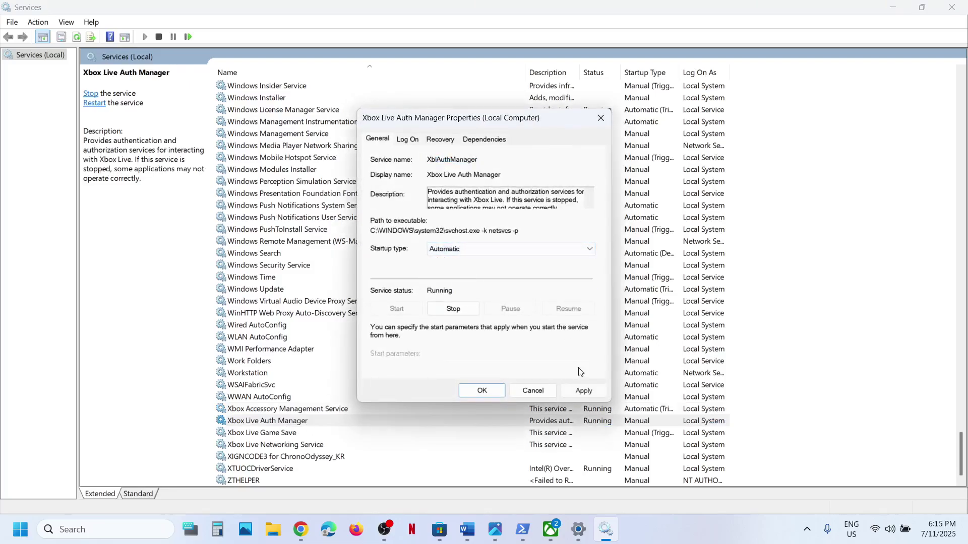
click(584, 391)
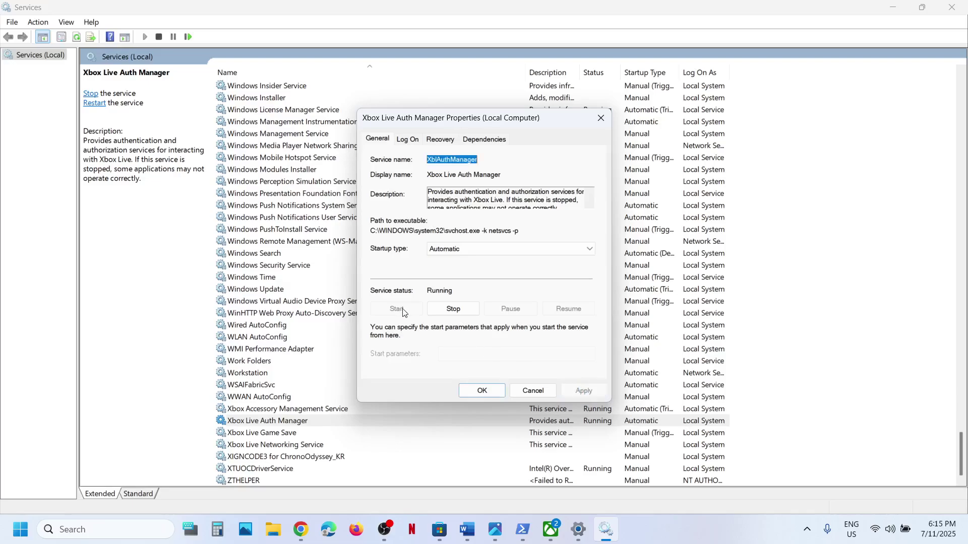
click(470, 389)
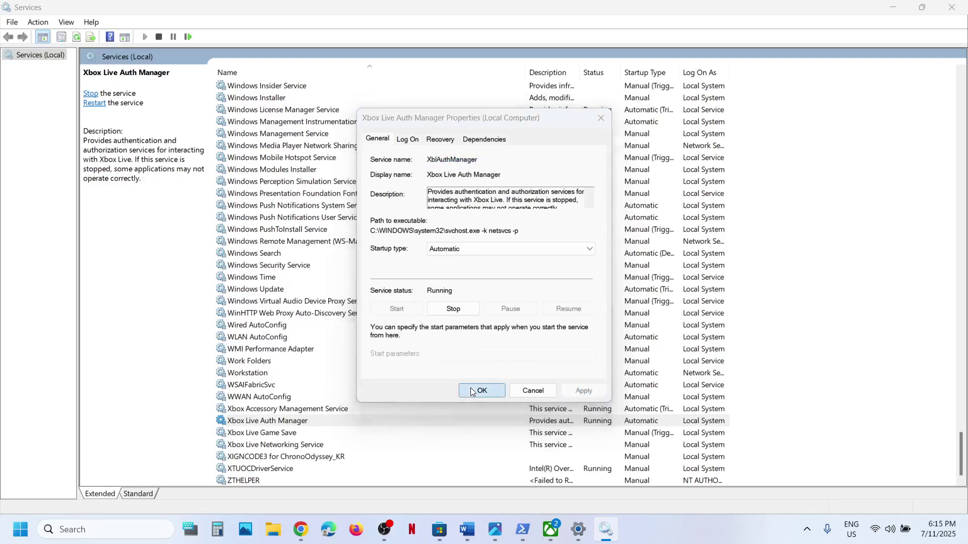
Set Xbox Live Game Save to Automatic and start the service
double_click(267, 433)
click(453, 249)
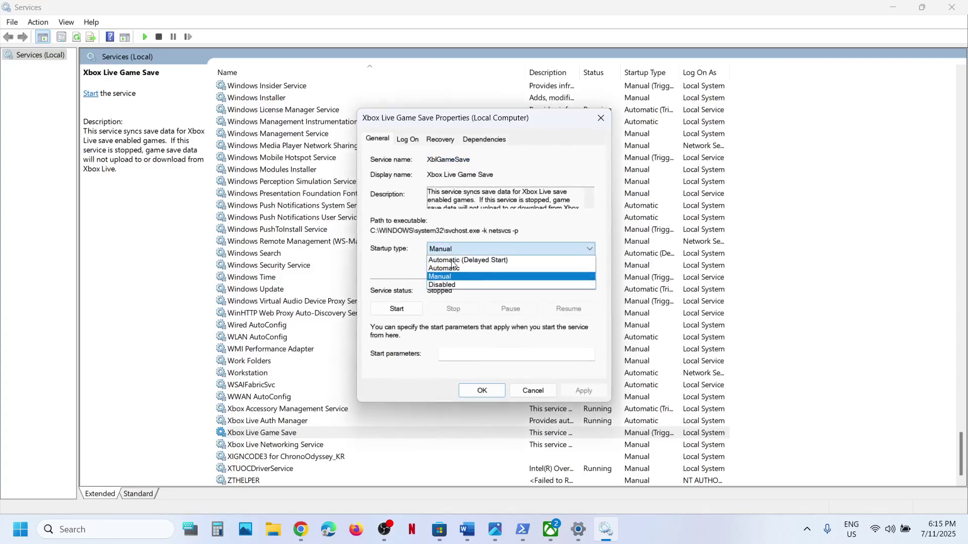
click(459, 260)
click(464, 249)
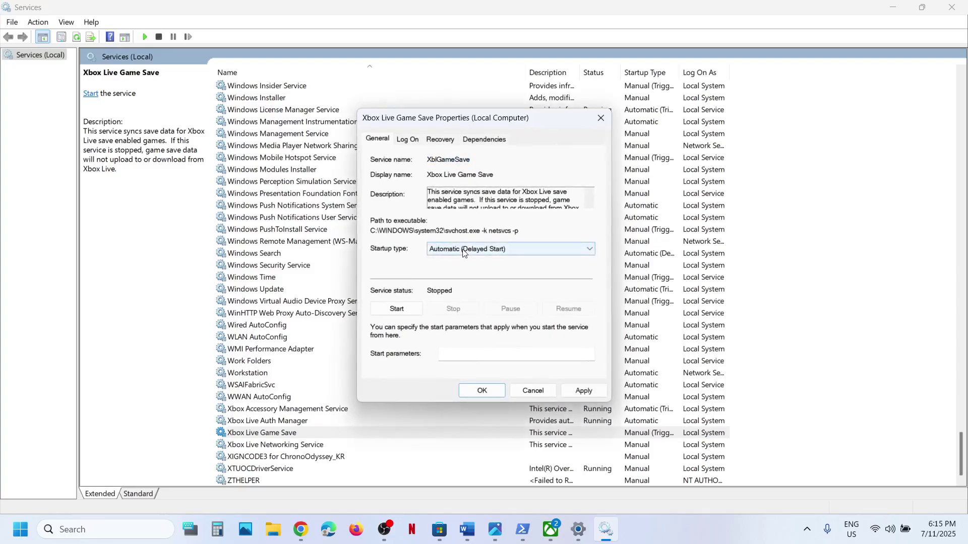
click(460, 267)
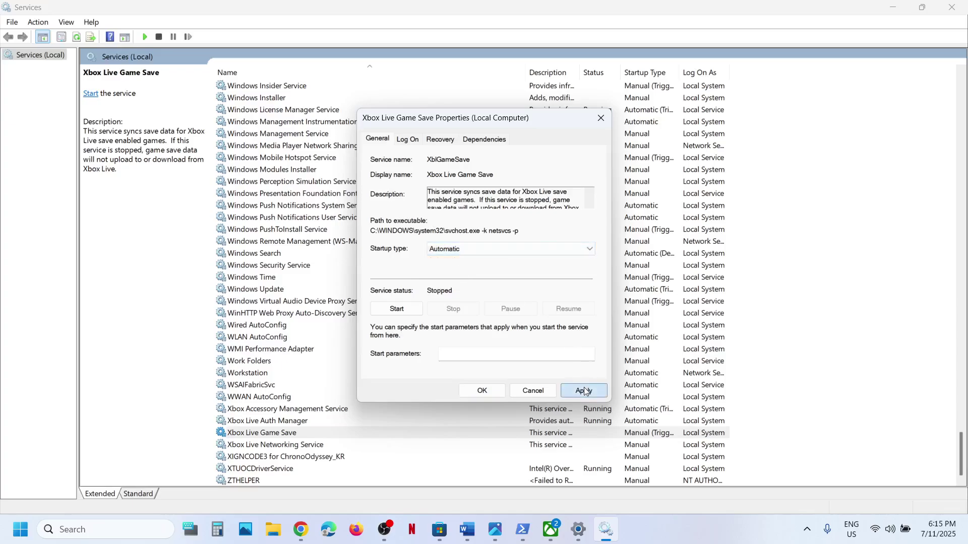
click(585, 391)
click(405, 311)
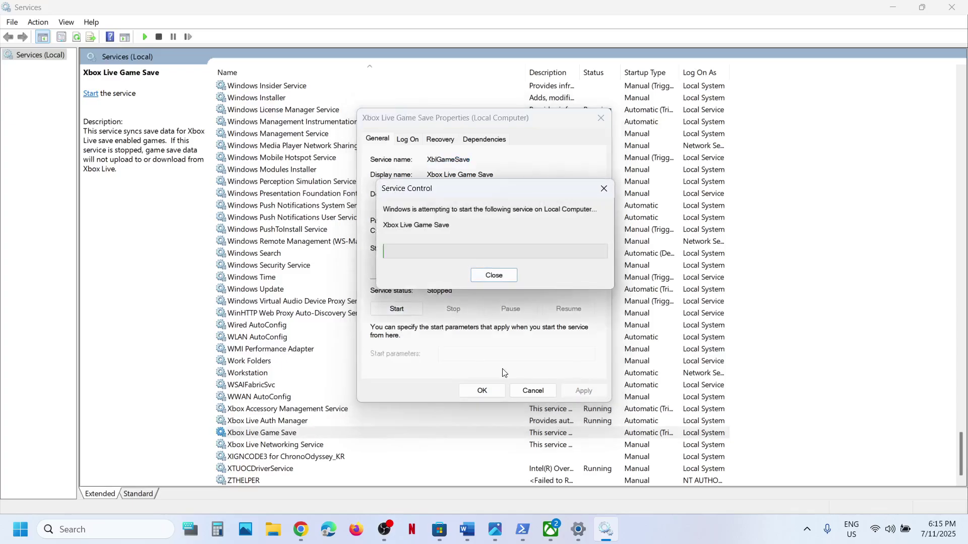
click(482, 391)
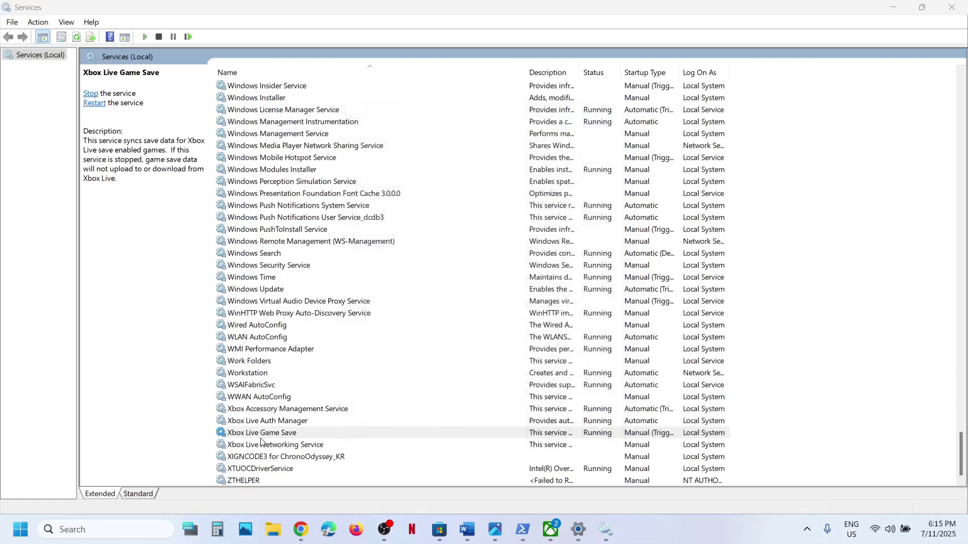
Set Xbox Live Networking Service to Automatic, start it, then bring the Xbox app forward
click(271, 447)
double_click(275, 448)
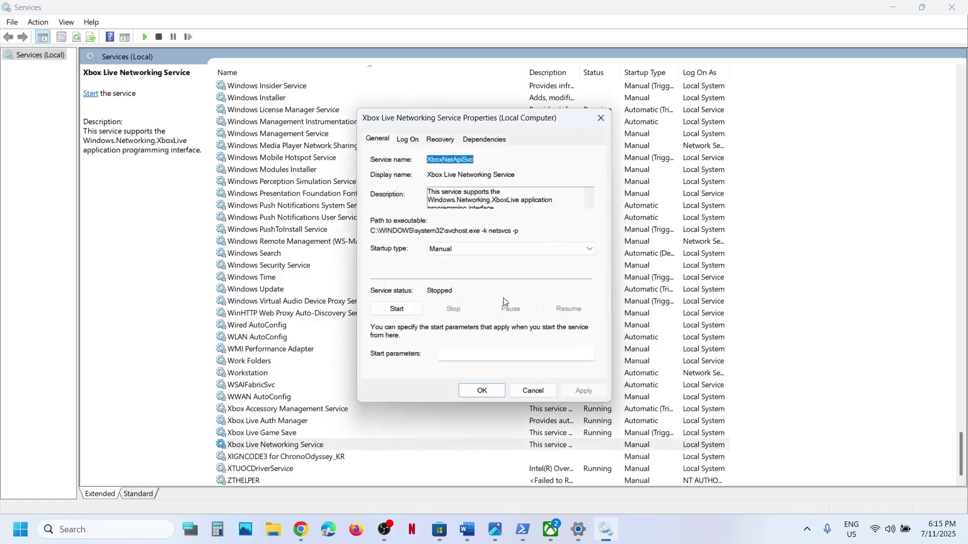
click(458, 250)
click(456, 269)
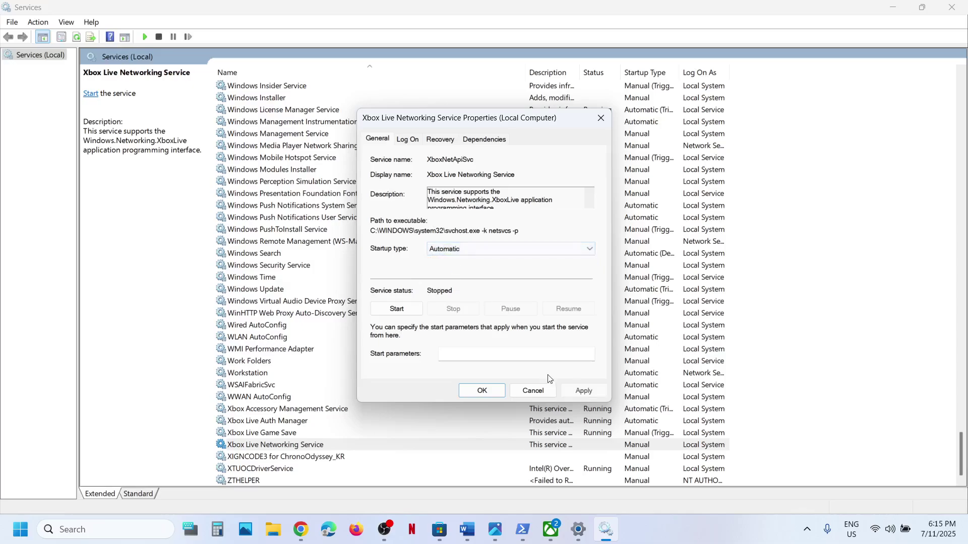
click(584, 390)
click(398, 309)
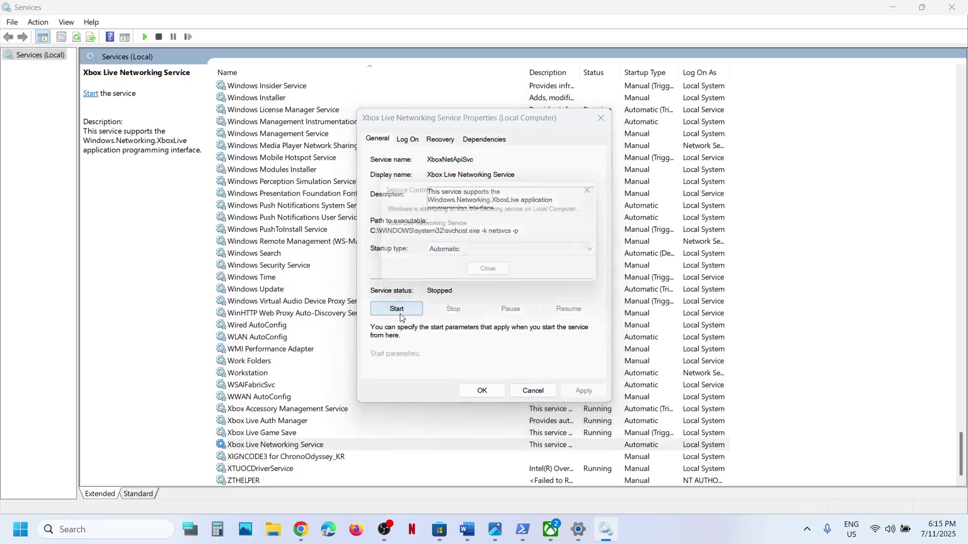
click(486, 391)
click(551, 528)
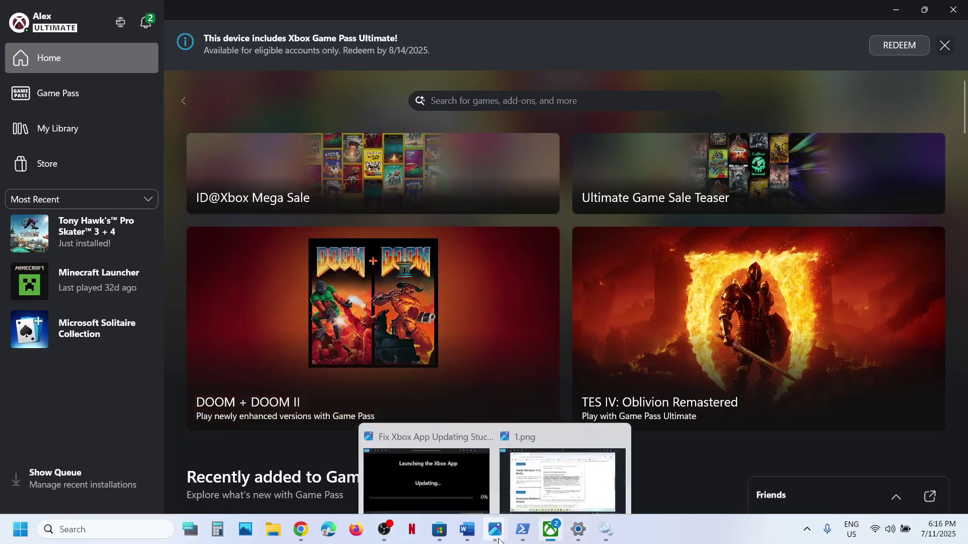
Copy the Get-AppxPackage re-registration command from the Word notes
click(469, 530)
scroll(348, 378, down, 7)
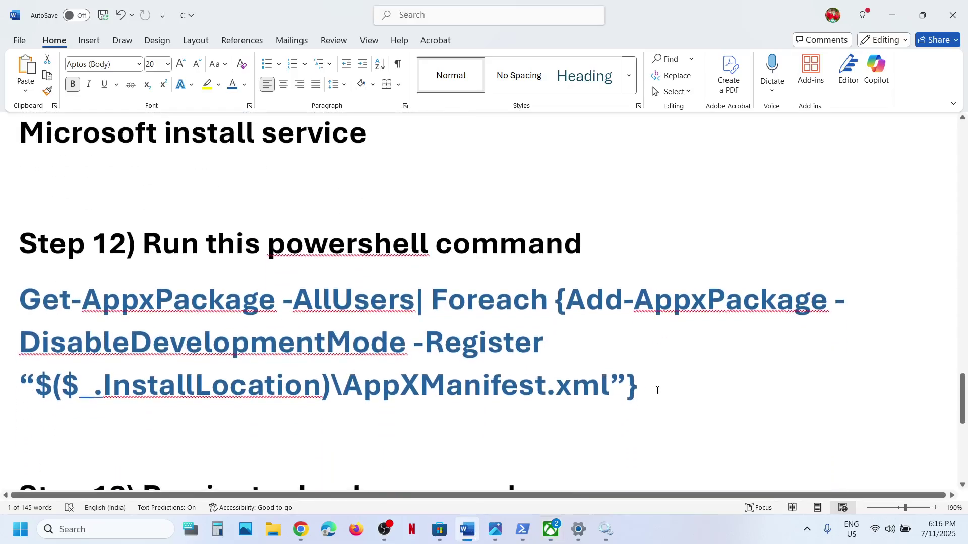
drag(658, 390, 49, 302)
right_click(48, 302)
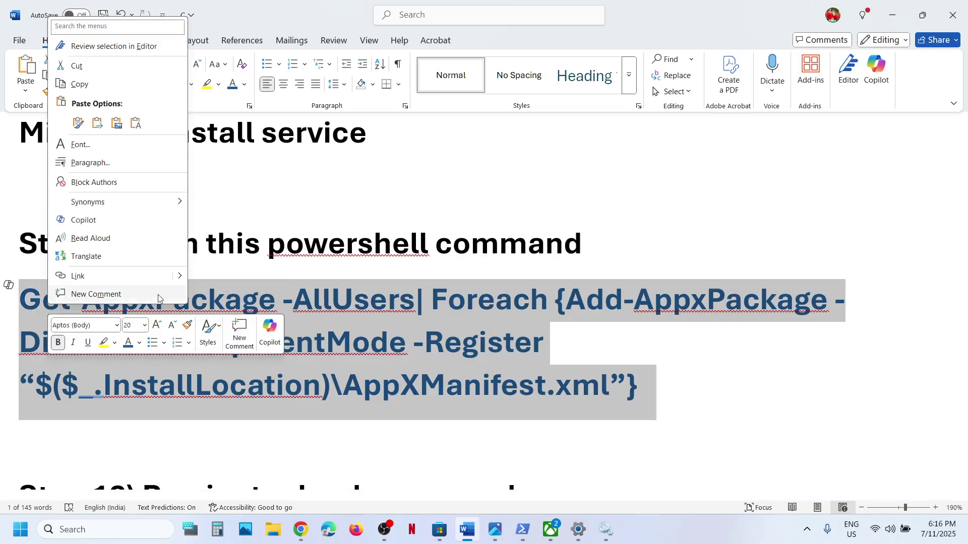
click(102, 89)
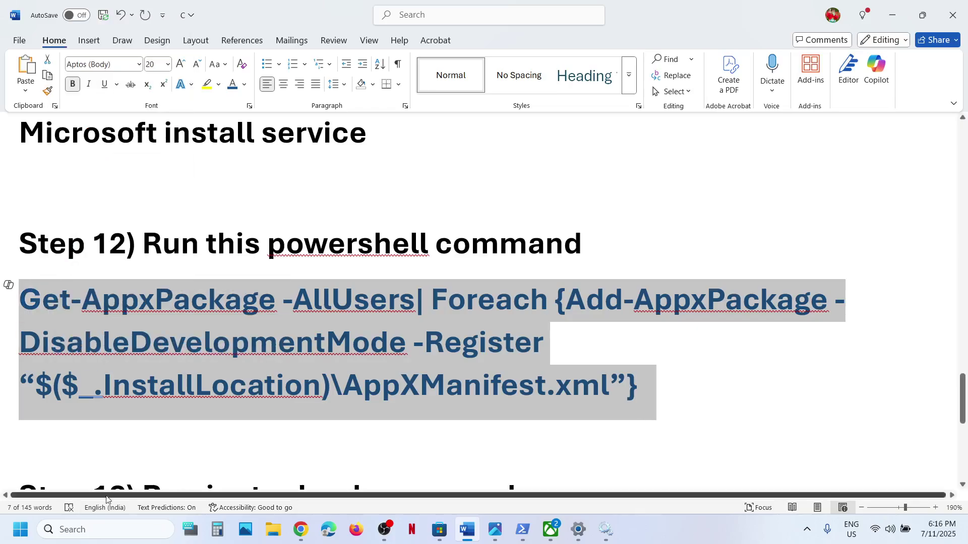
Launch Windows PowerShell as administrator and run the pasted re-registration command
click(100, 529)
text(powershell)
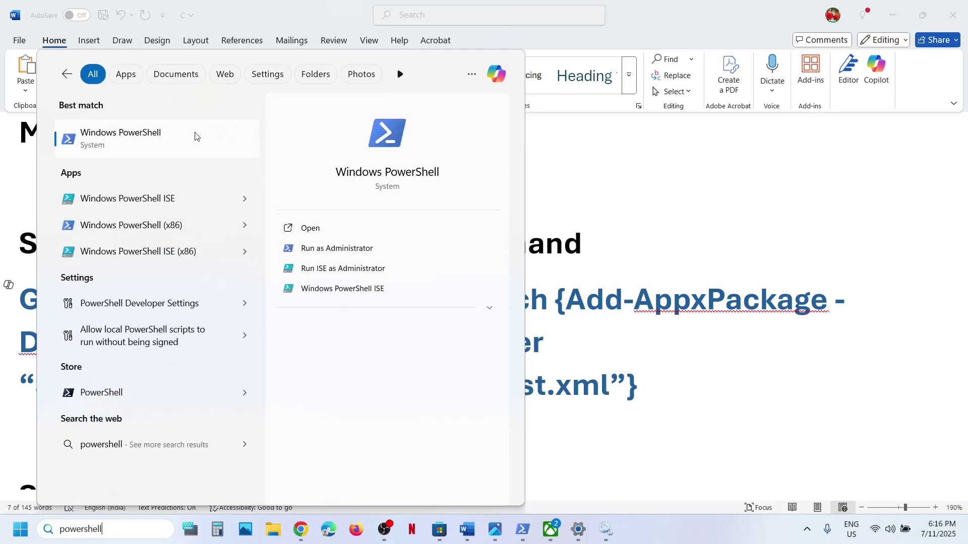
right_click(196, 136)
click(277, 158)
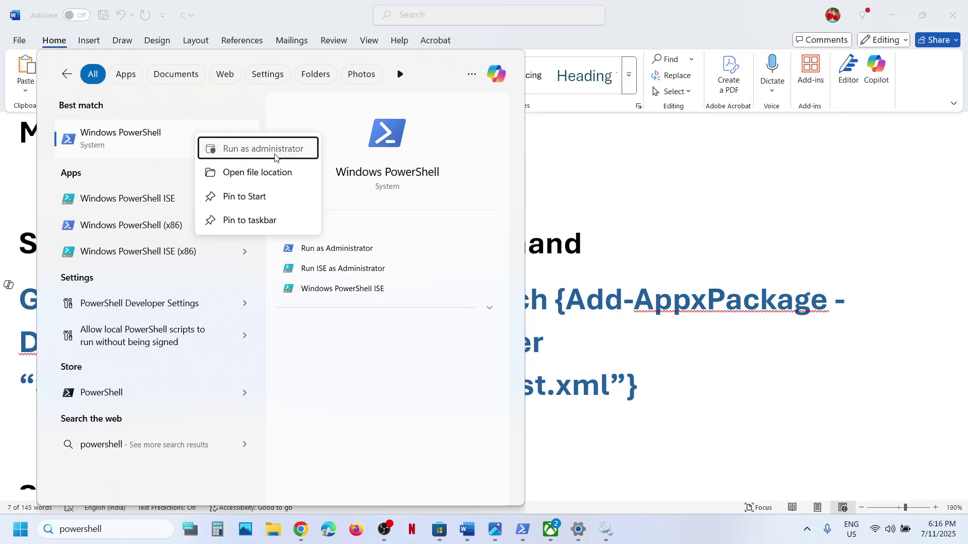
click(454, 359)
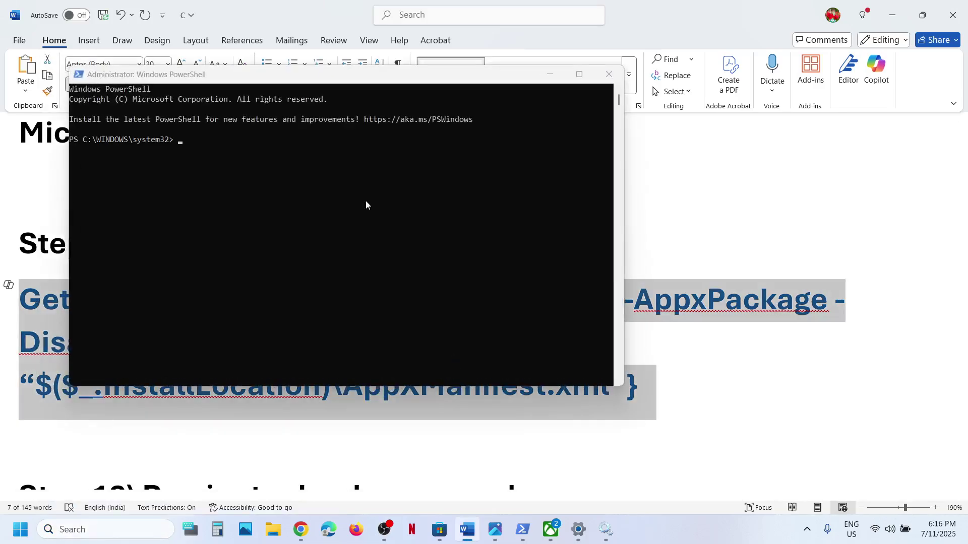
click(333, 191)
right_click(332, 191)
key(Return)
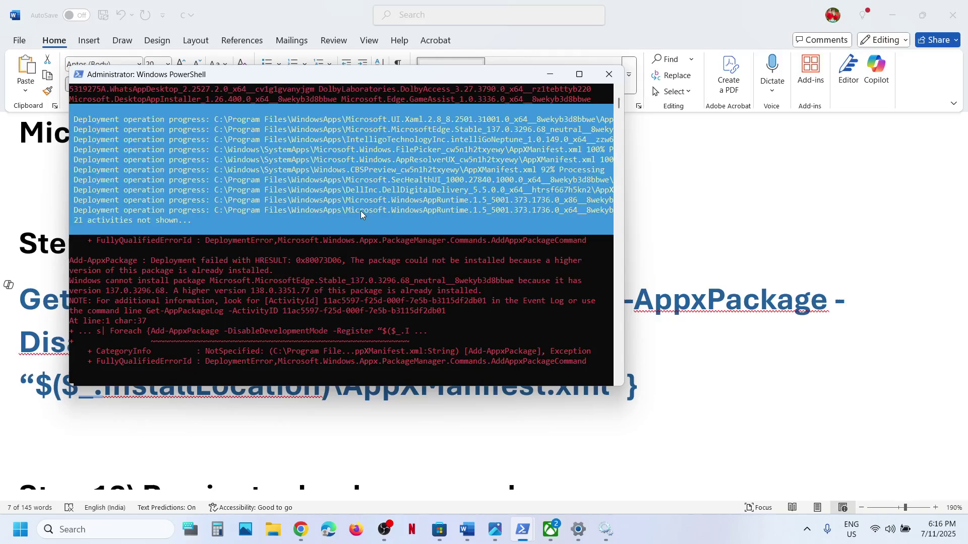
Copy 'inetcpl.cpl' from the Step 13 heading in the Word notes
key(alt+Tab)
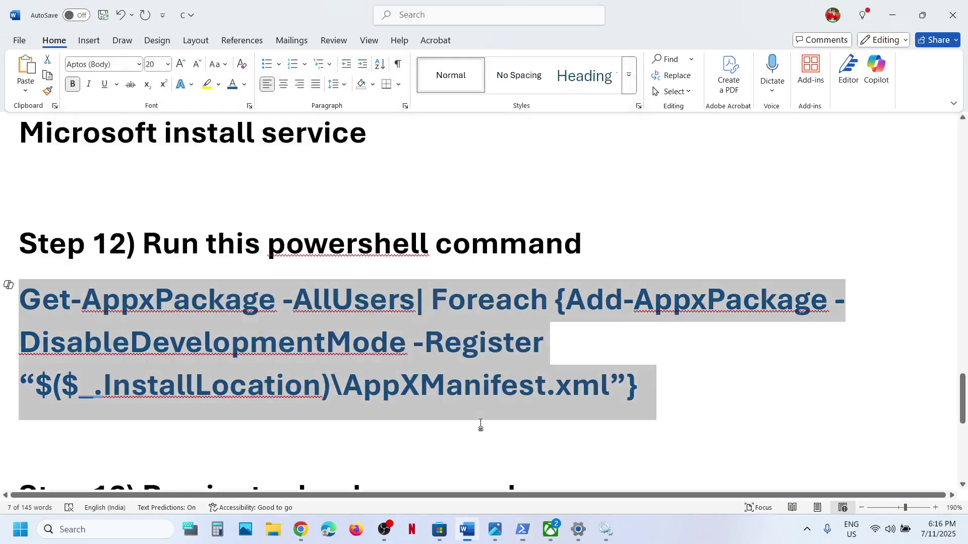
scroll(480, 425, down, 3)
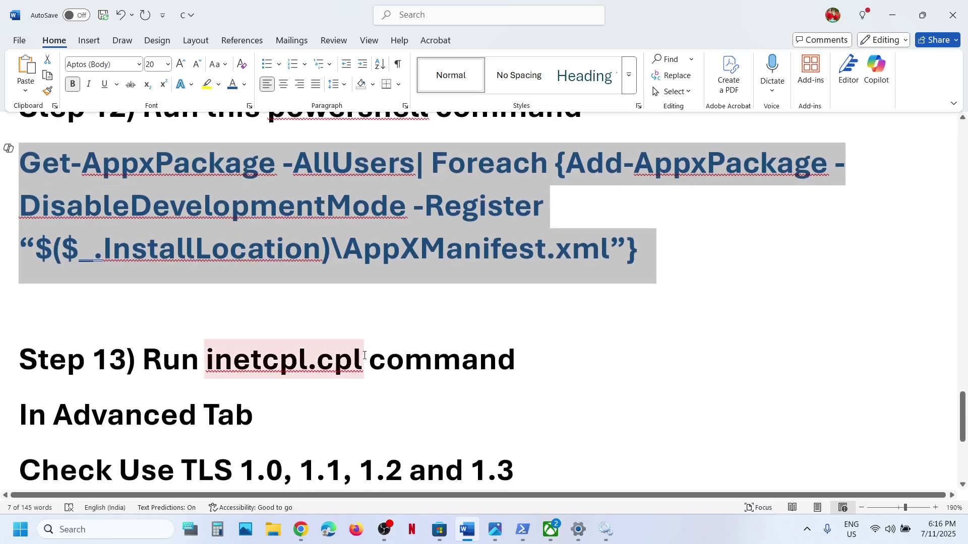
drag(368, 359, 220, 356)
key(ctrl+c)
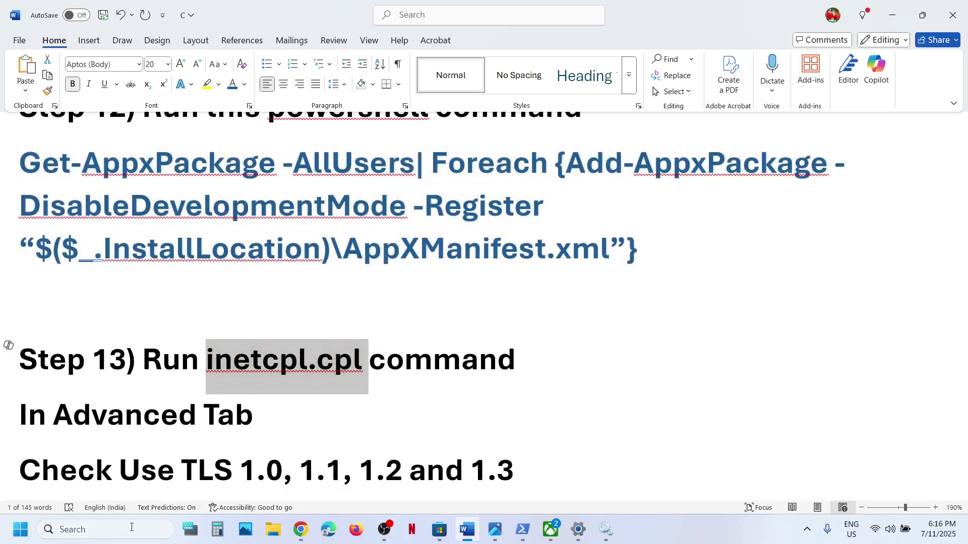
Enable Use TLS 1.0, 1.1, 1.2 and 1.3 in Internet Properties, then scroll Word to Step 14
click(130, 530)
key(ctrl+v)
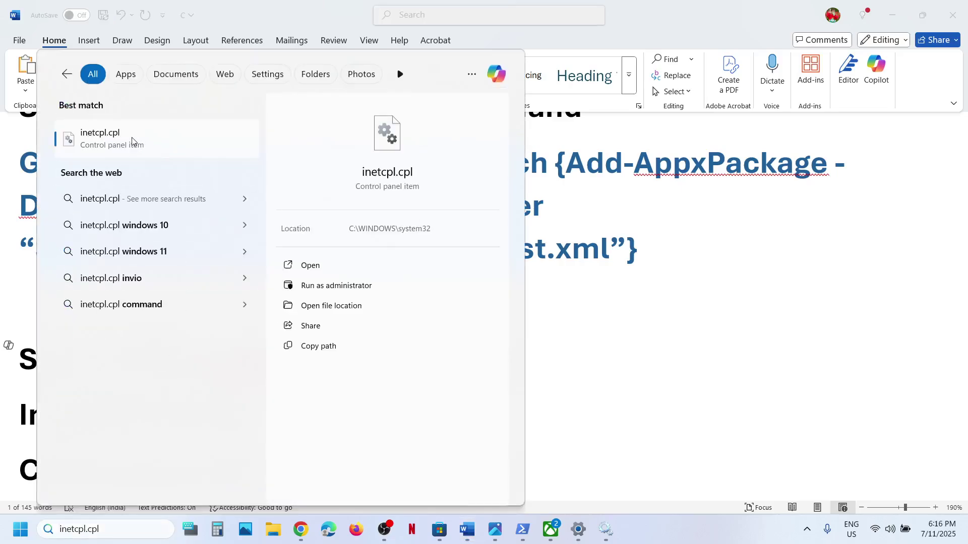
click(133, 139)
click(288, 110)
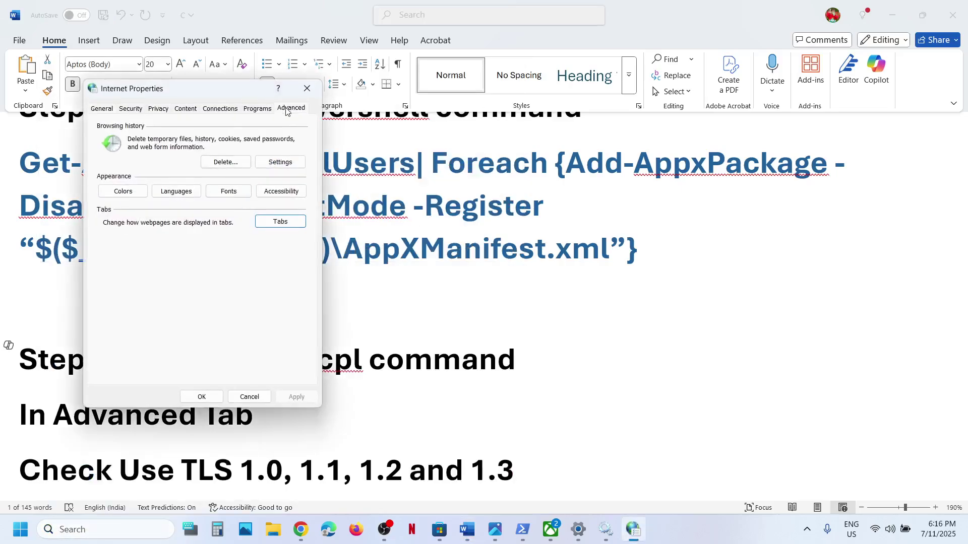
scroll(189, 253, down, 10)
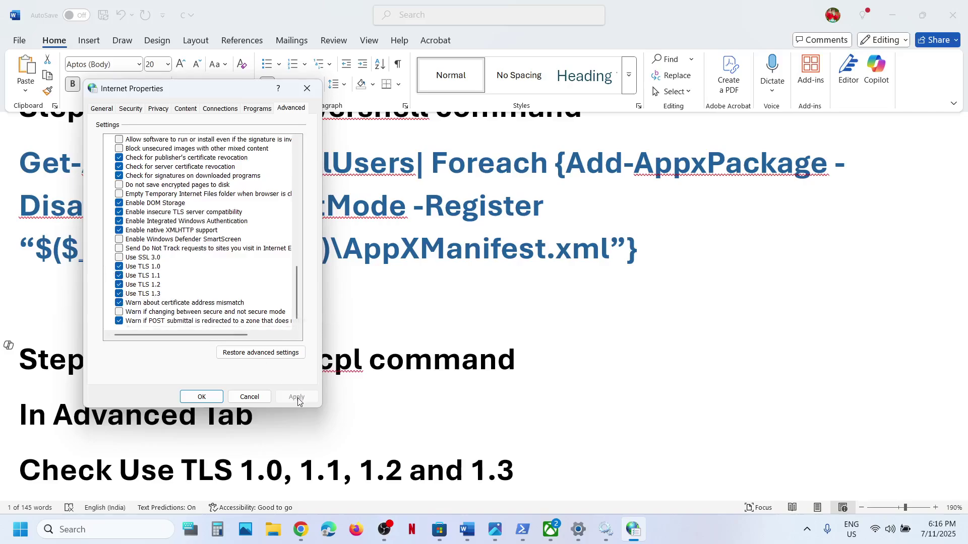
click(202, 397)
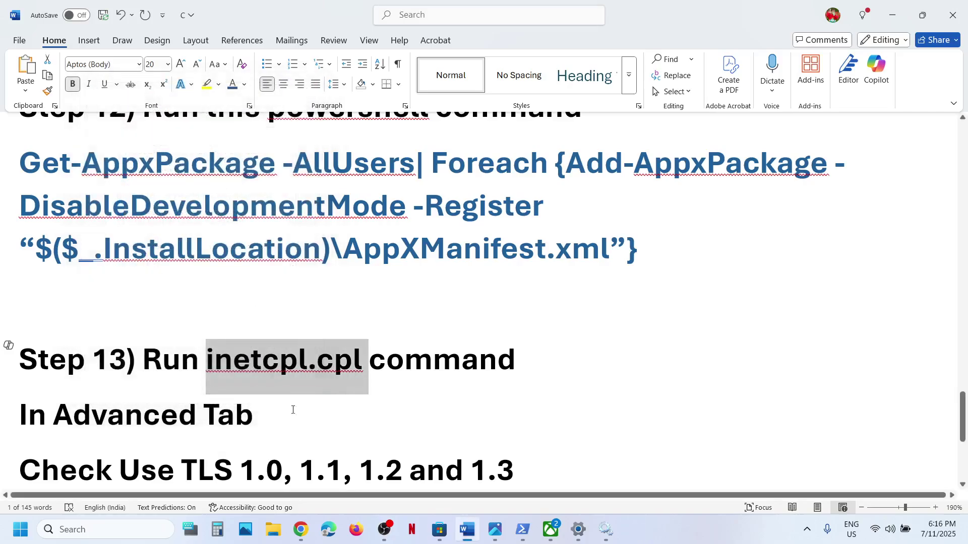
scroll(383, 438, down, 5)
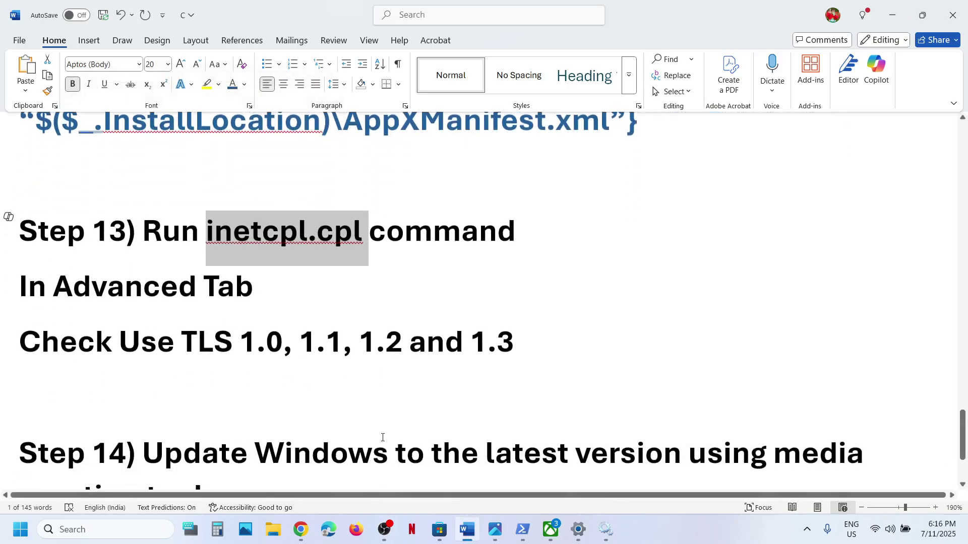
scroll(383, 438, down, 1)
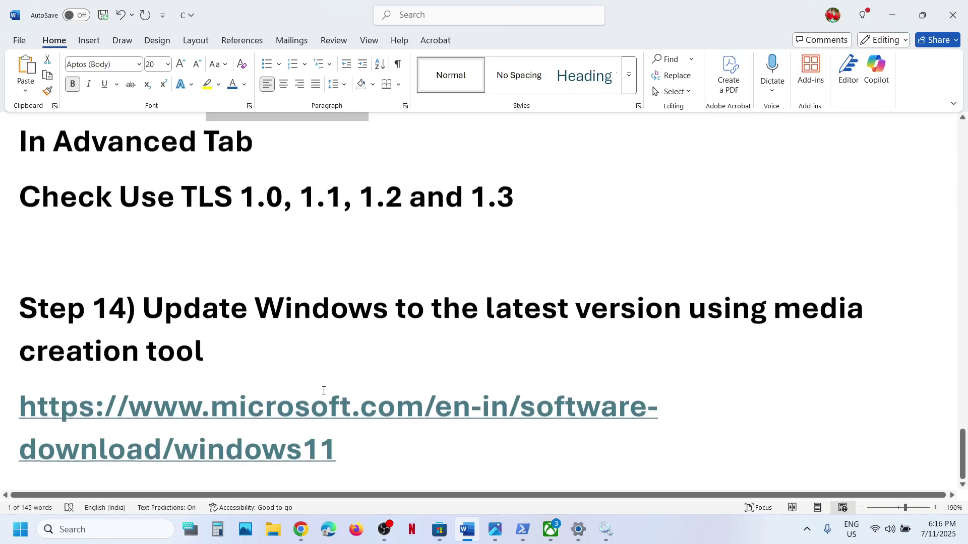